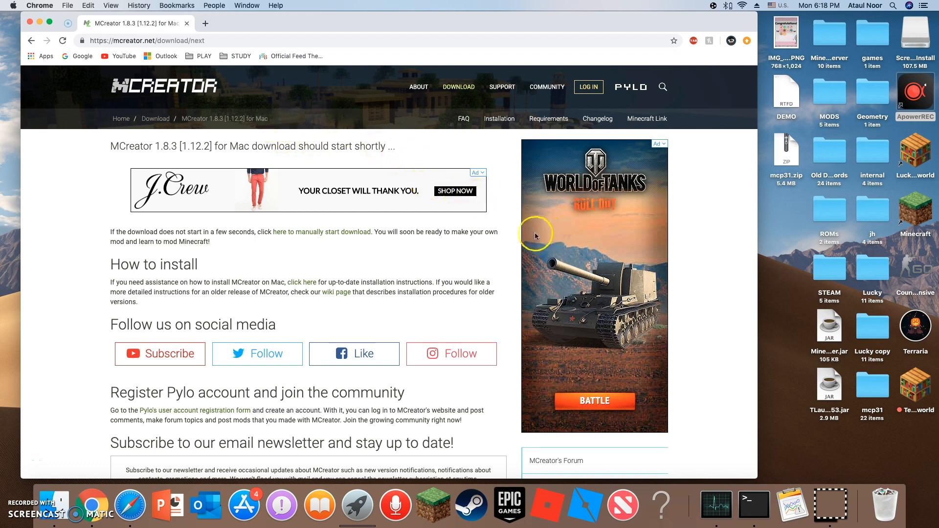
scroll(344, 236, "down", 1)
scroll(344, 236, "up", 1)
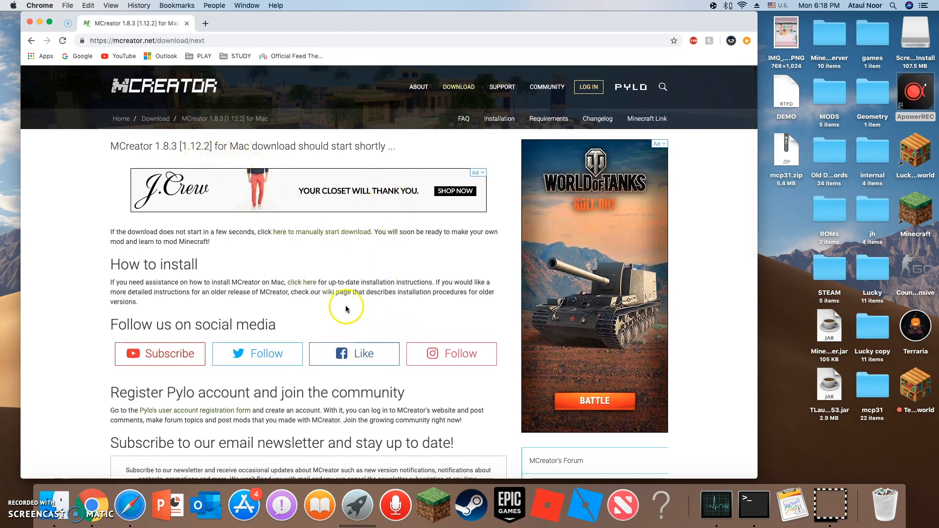
left_click(60, 508)
left_click_drag(433, 138, 387, 152)
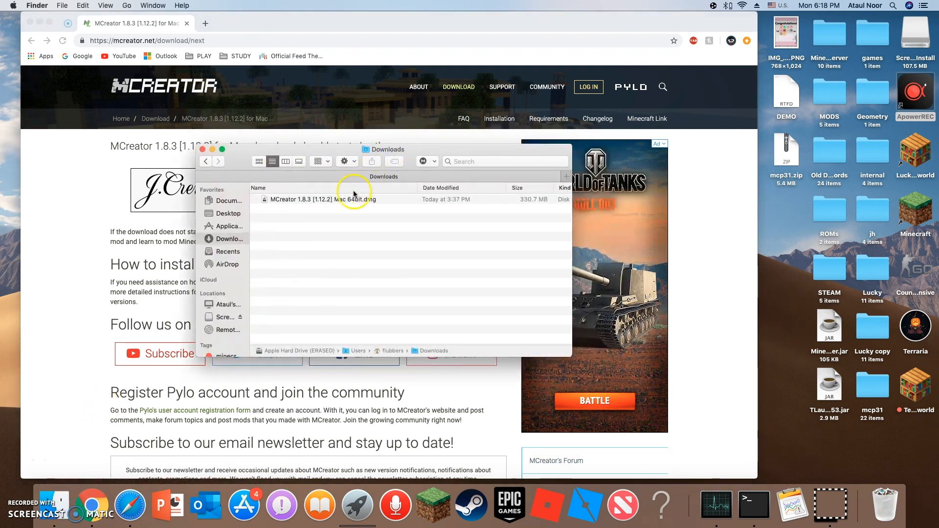
left_click(746, 508)
left_click_drag(355, 25, 390, 51)
left_click(146, 280)
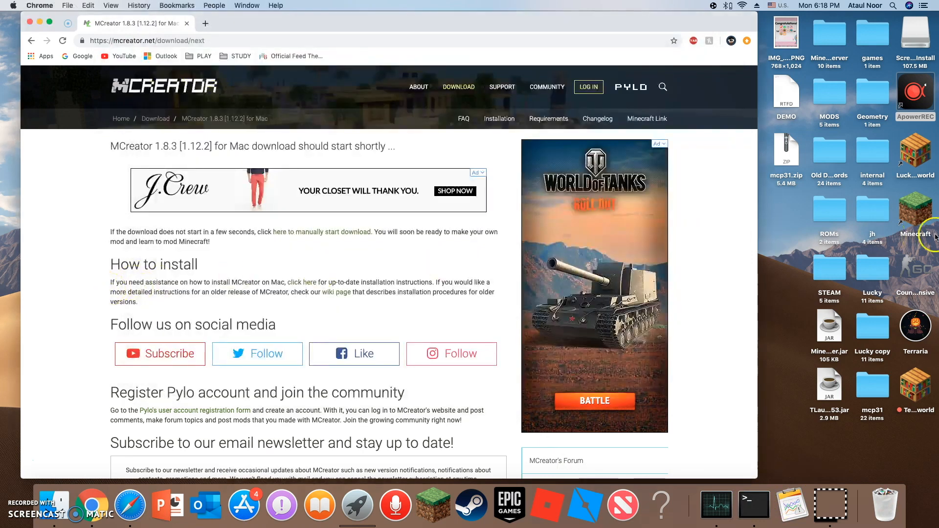
left_click(792, 240)
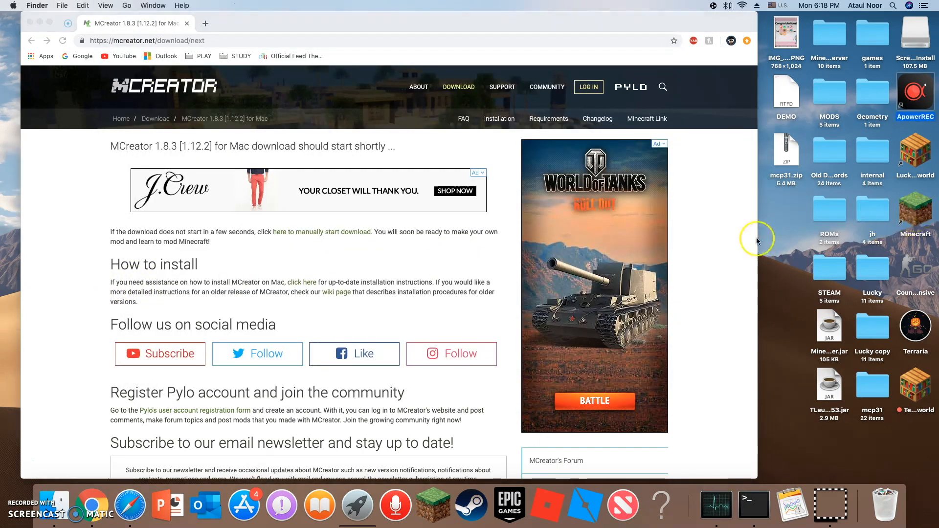
left_click(733, 235)
left_click(795, 235)
left_click(680, 268)
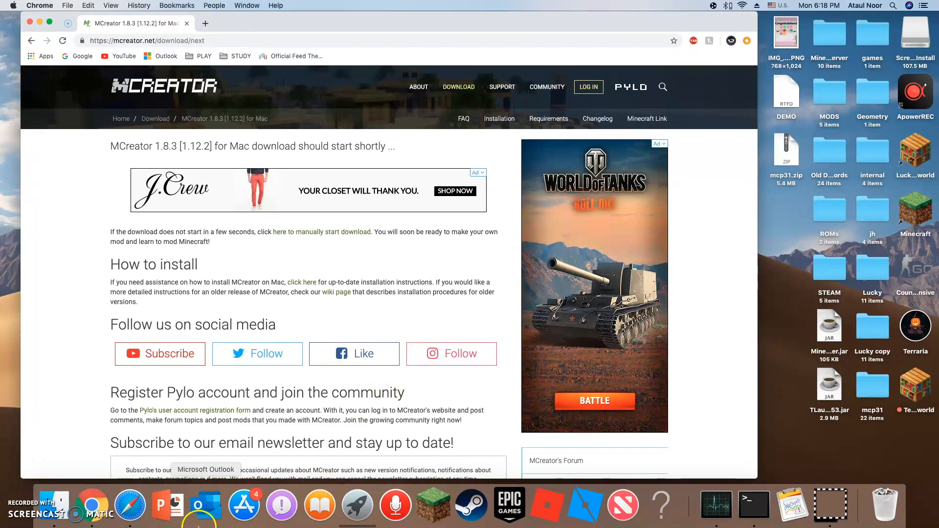
Open the Downloads folder and mount the disk image MCreator 1.8.3 [1.12.2] Mac 64bit.dmg.
left_click(64, 516)
left_click_drag(320, 160, 401, 143)
left_click(369, 184)
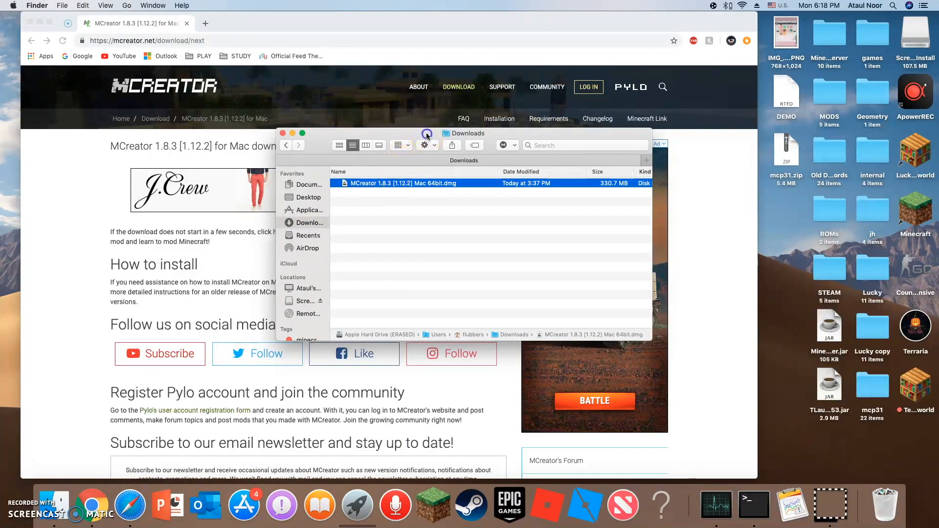
left_click_drag(426, 138, 477, 111)
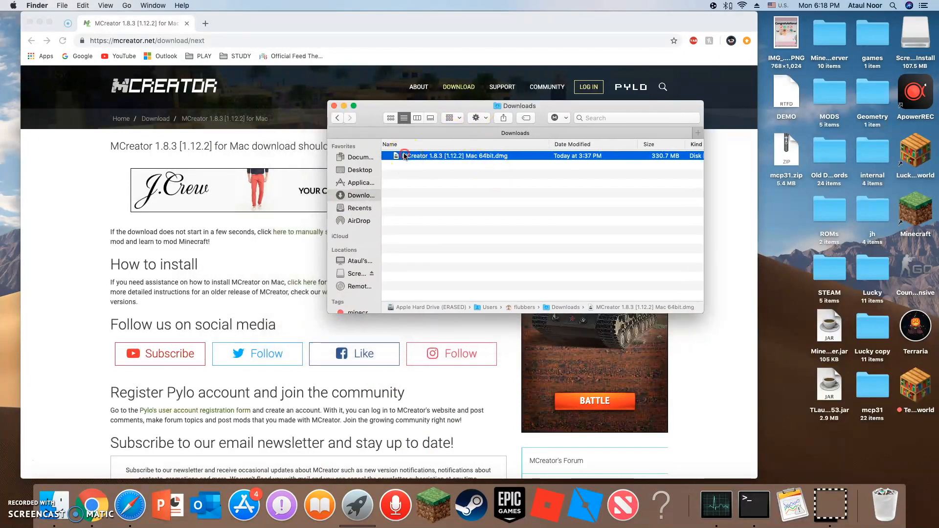
right_click(404, 156)
left_click(416, 160)
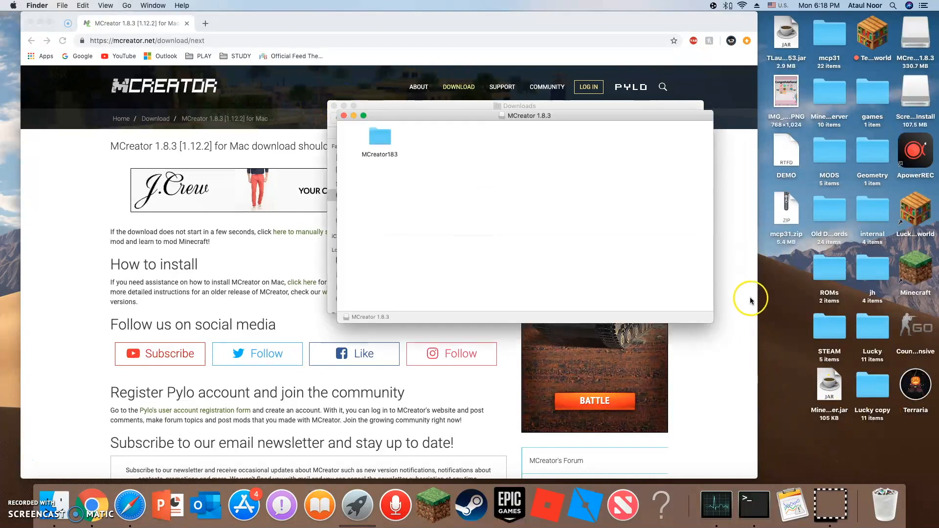
Open the MCreator183 folder inside the mounted disk image, look over its contents and close it.
left_click(443, 105)
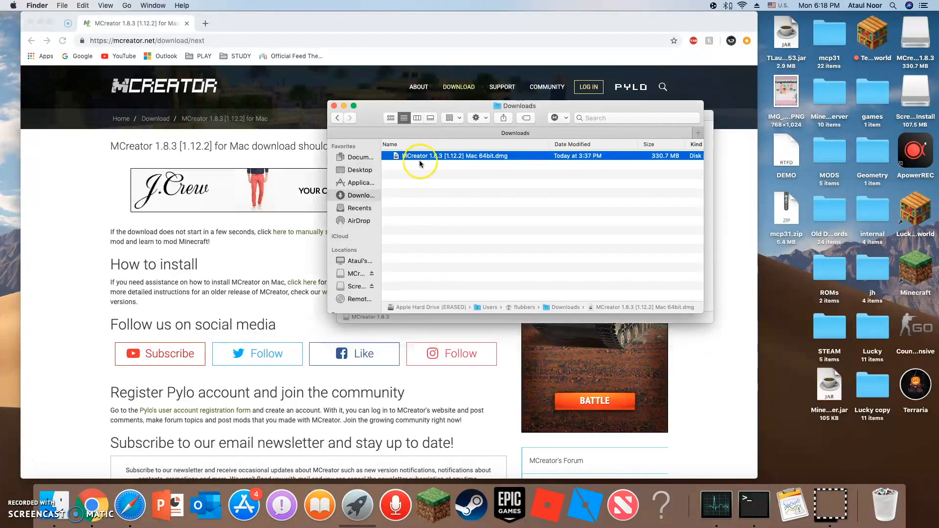
left_click(449, 118)
left_click(445, 98)
left_click_drag(486, 103, 348, 126)
left_click(577, 127)
right_click(381, 140)
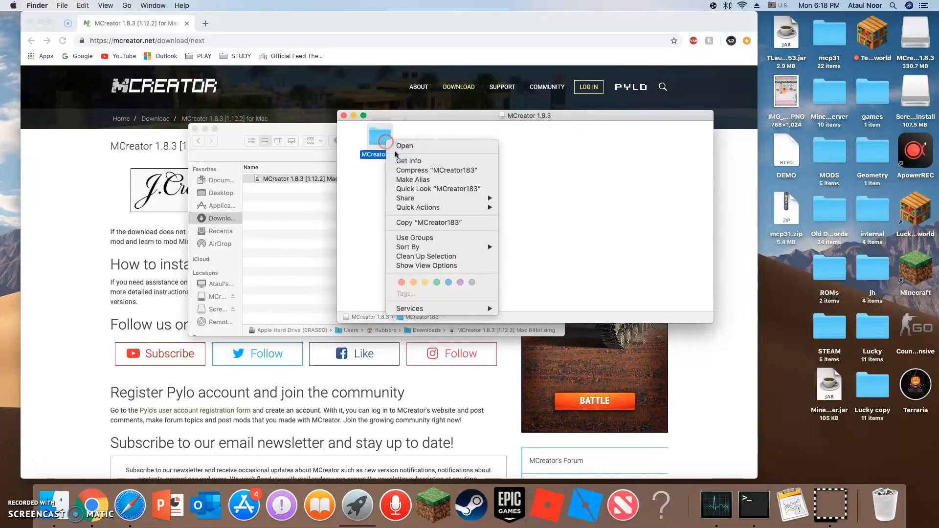
left_click(410, 145)
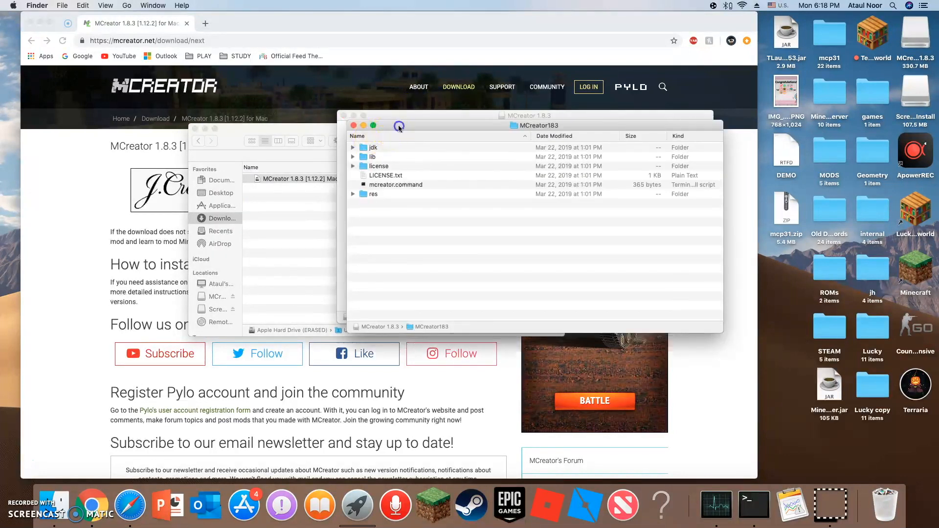
left_click_drag(394, 127, 609, 159)
left_click_drag(697, 157, 557, 161)
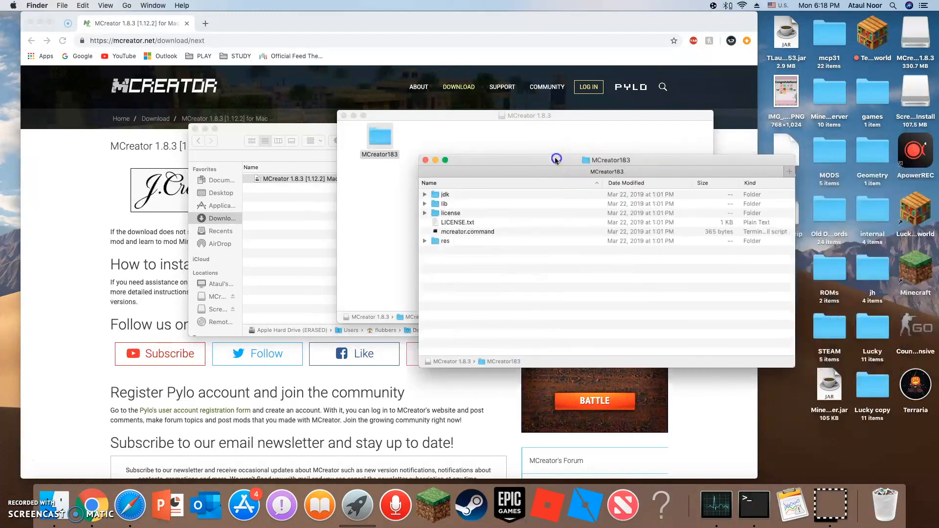
left_click(426, 160)
Copy the MCreator183 folder to the desktop, then eject both mounted disk images and close the Downloads window.
left_click_drag(379, 139, 789, 281)
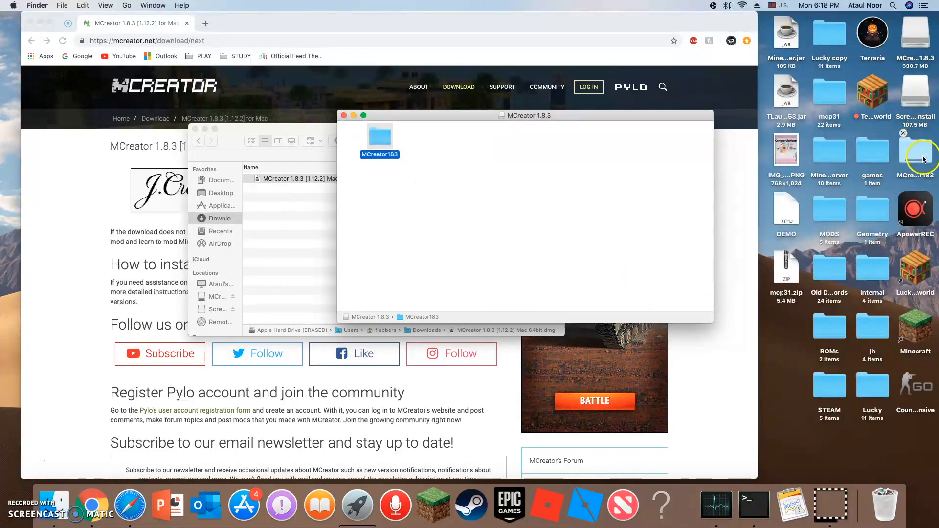
left_click_drag(915, 96, 888, 498)
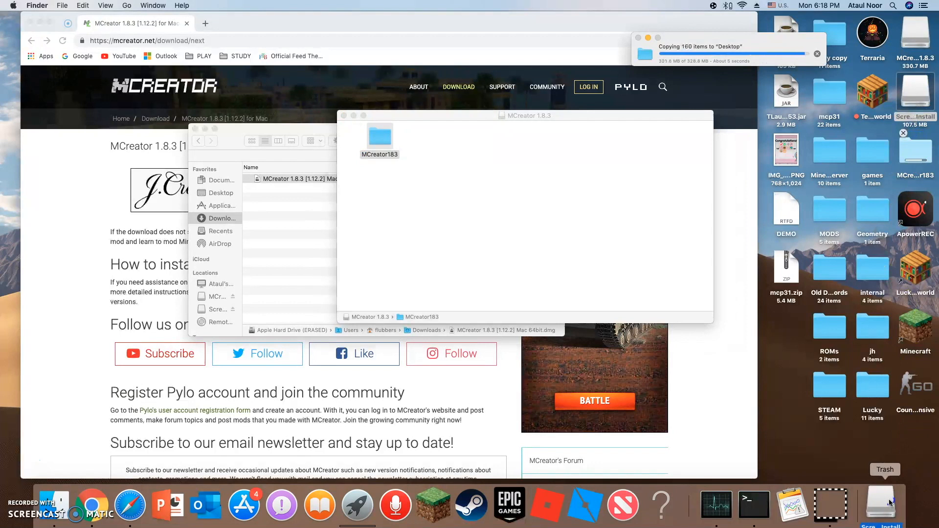
left_click_drag(920, 41, 877, 498)
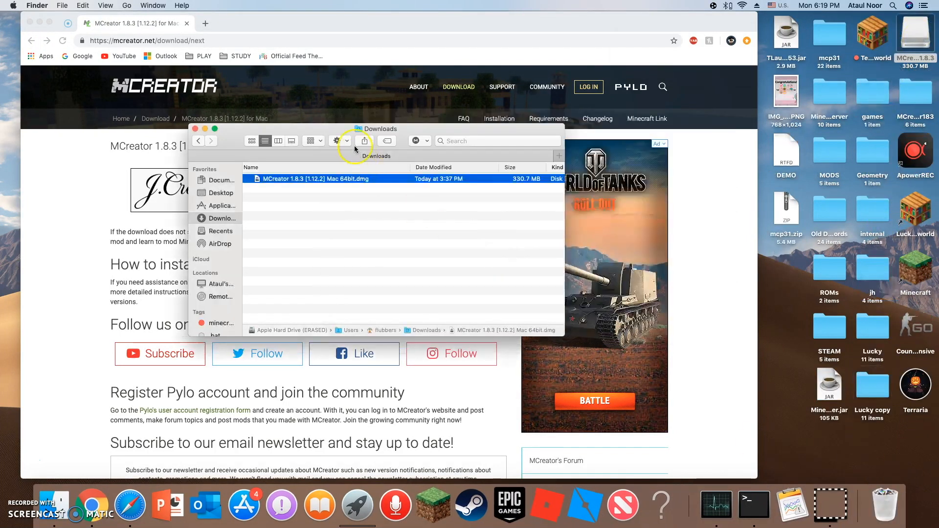
left_click(195, 129)
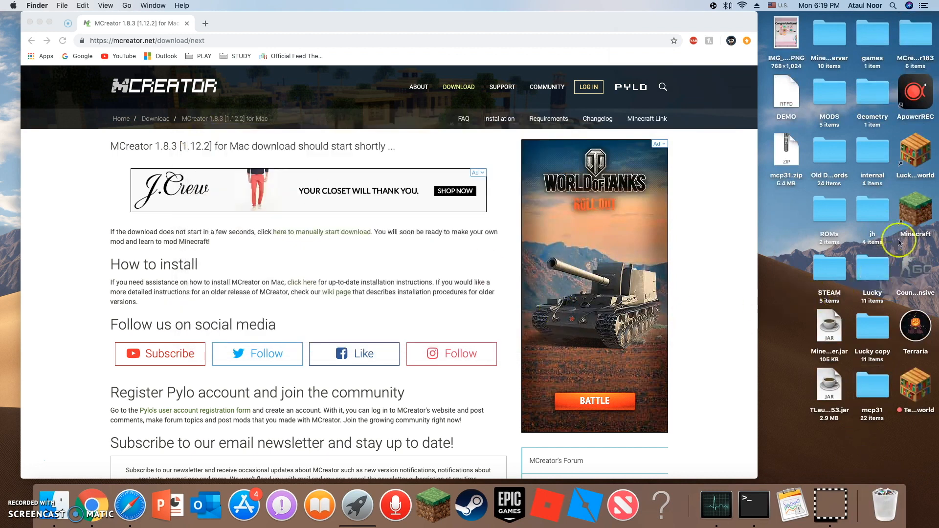
Open the MCreator183 folder on the desktop and try to run mcreator.command.
double_click(913, 38)
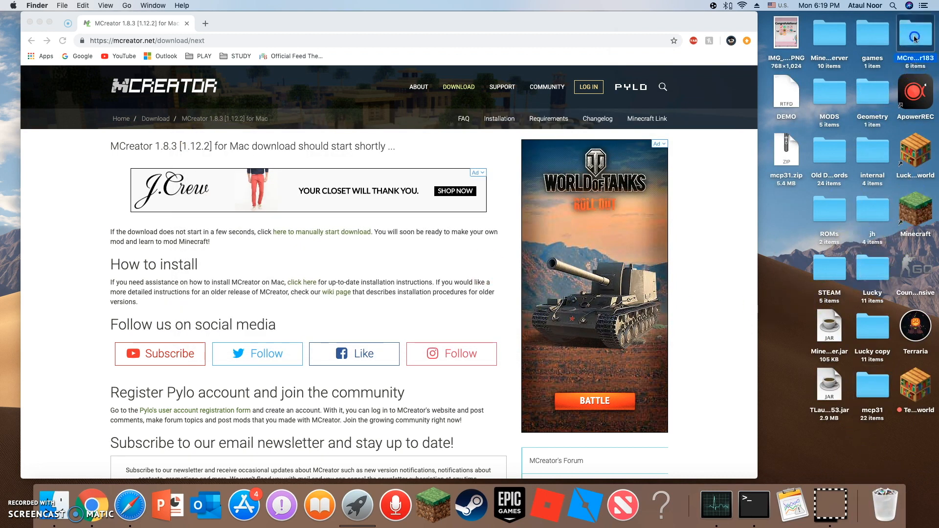
left_click_drag(536, 162, 470, 140)
double_click(391, 210)
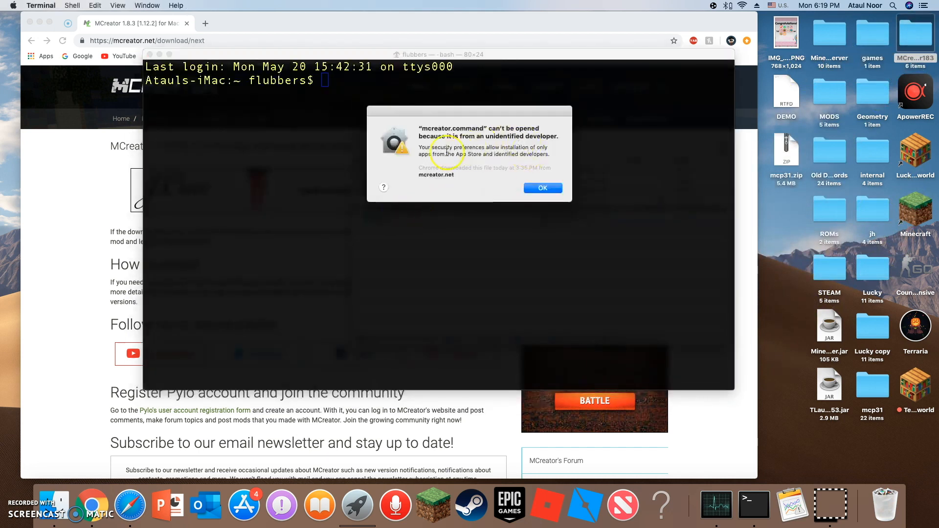
left_click(546, 191)
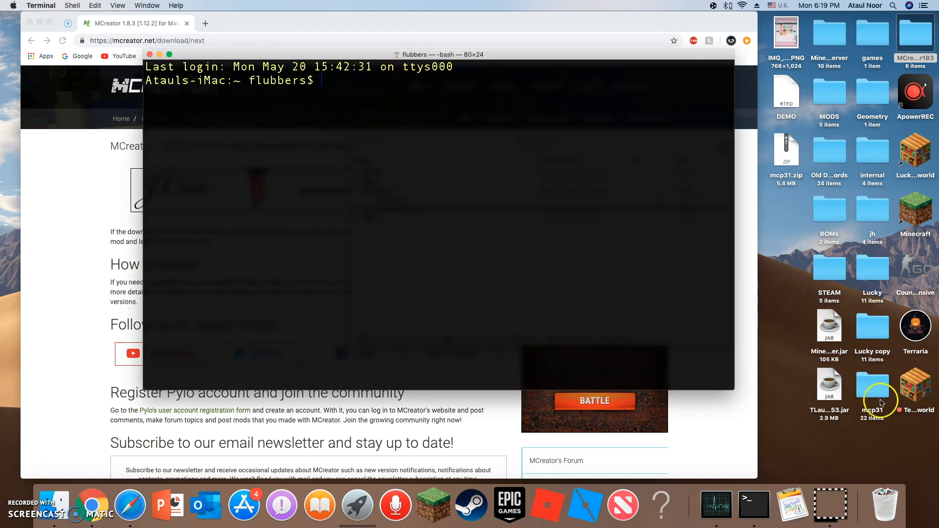
Launch mcreator.command from the MCreator183 folder, allowing it to open despite the unidentified developer.
left_click(915, 34)
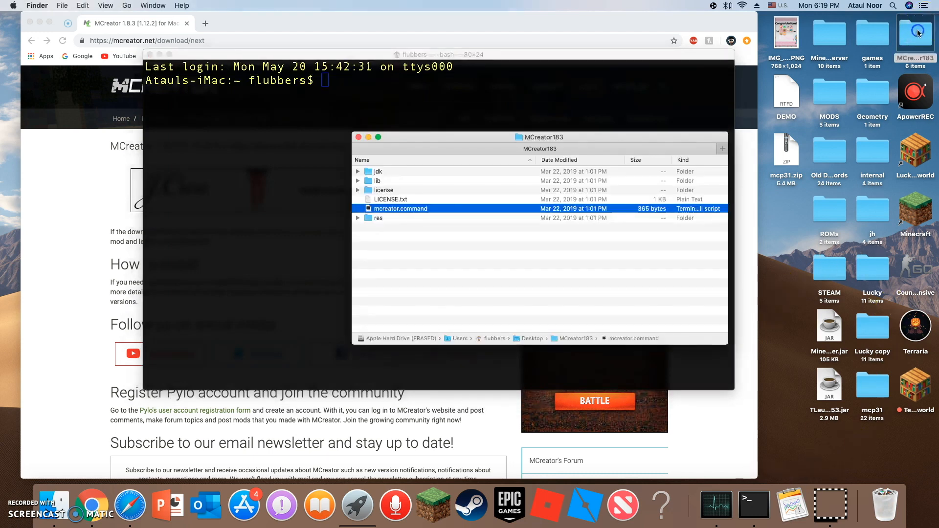
right_click(379, 212)
left_click(386, 215)
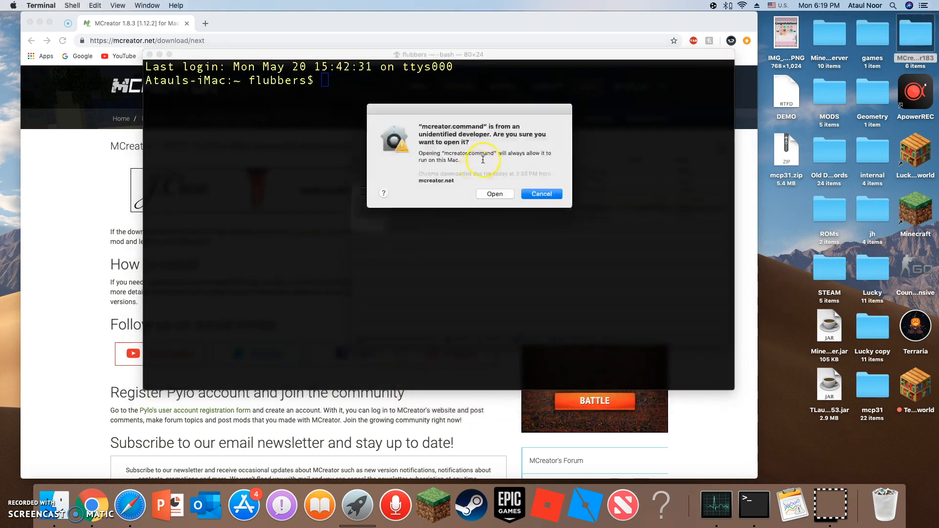
left_click(502, 194)
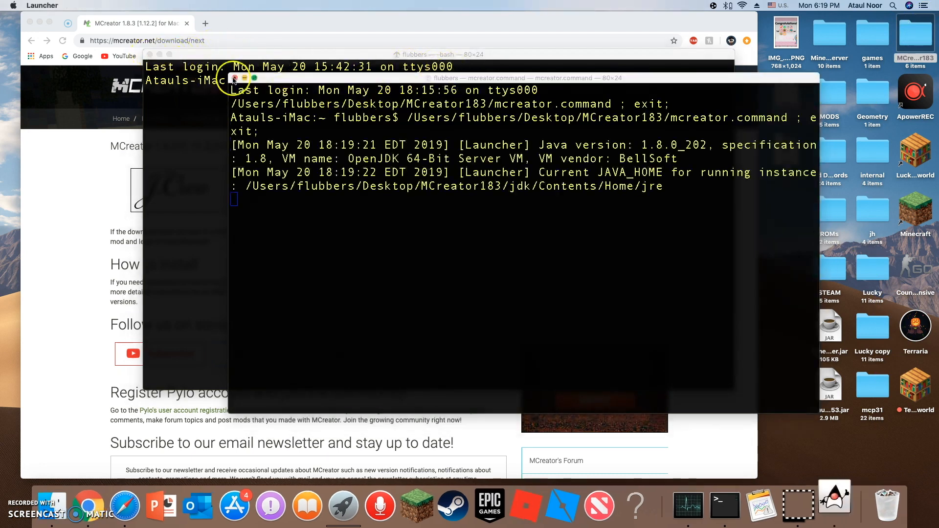
Run java -version in the idle Terminal window and examine the reported Java build.
left_click(188, 199)
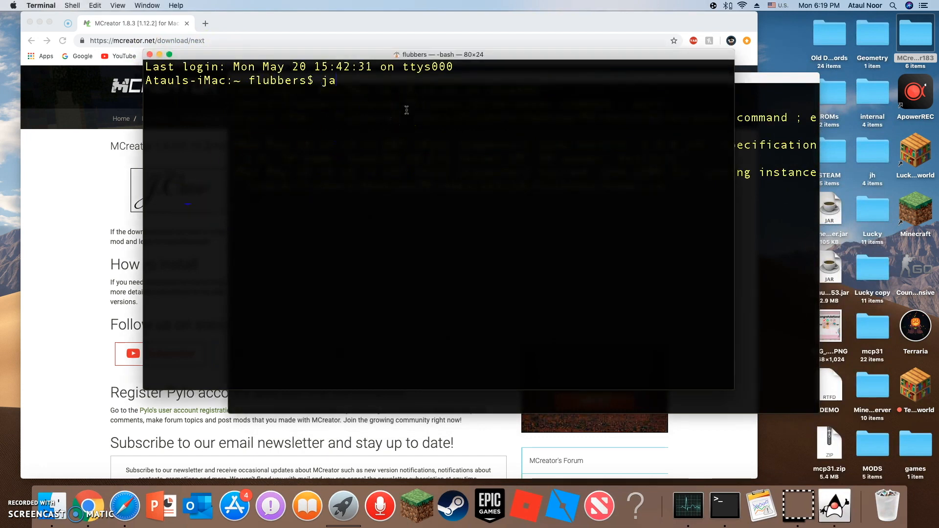
type("java -version")
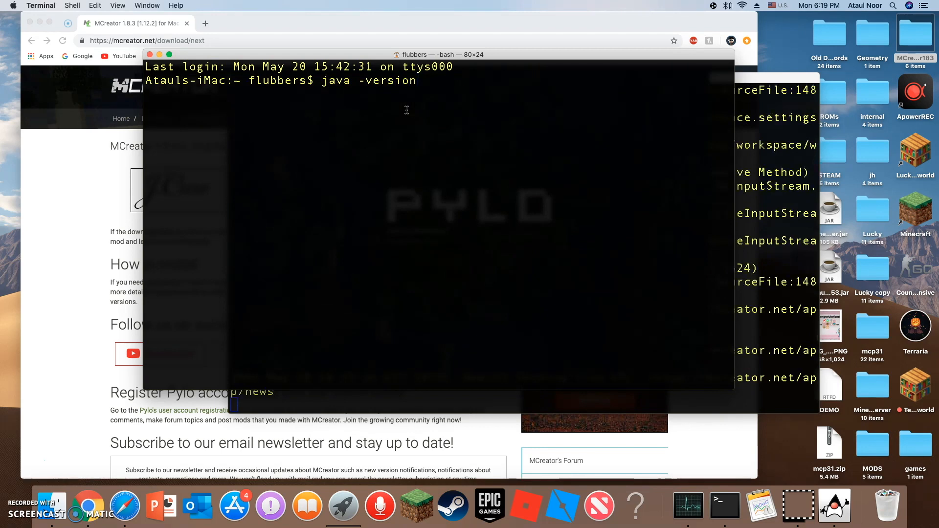
key("Return")
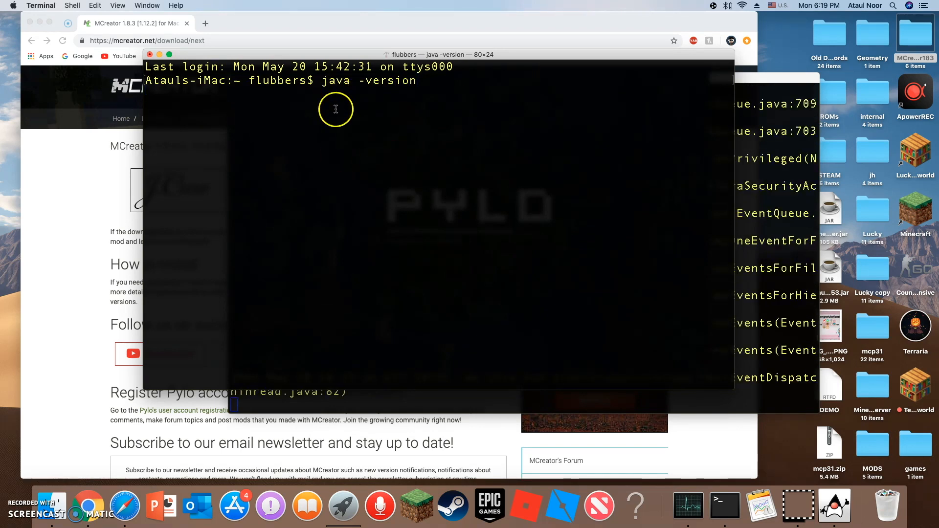
left_click_drag(431, 107, 498, 107)
left_click(437, 122)
left_click_drag(429, 108, 499, 105)
left_click(500, 105)
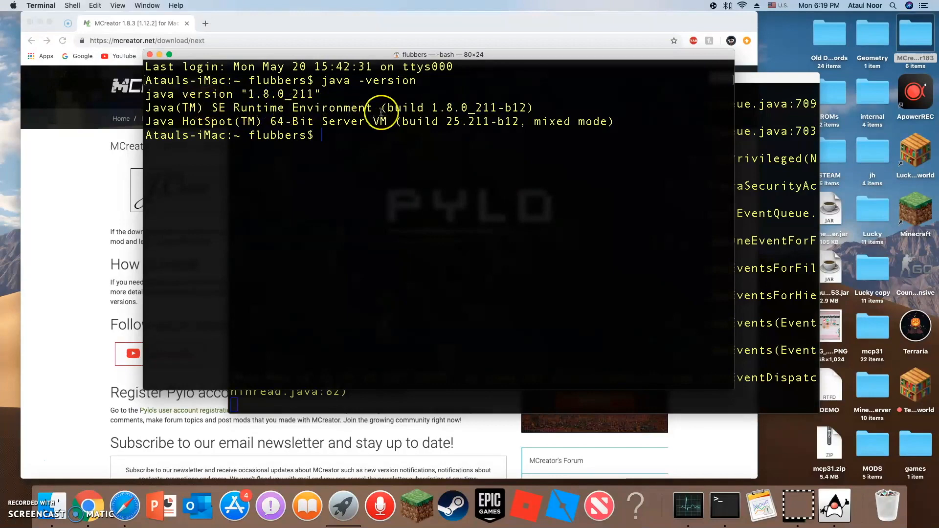
left_click_drag(381, 108, 497, 106)
left_click(497, 104)
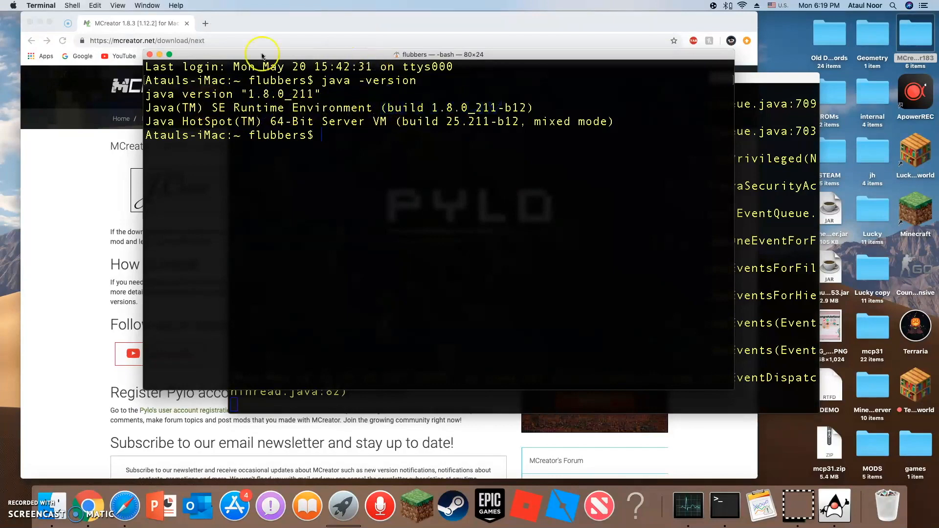
Close the idle Terminal window and move the mcreator.command window off the launcher splash screen, keeping its process running.
left_click(151, 54)
left_click_drag(482, 79, 428, 101)
left_click_drag(297, 97, 370, 97)
left_click(263, 98)
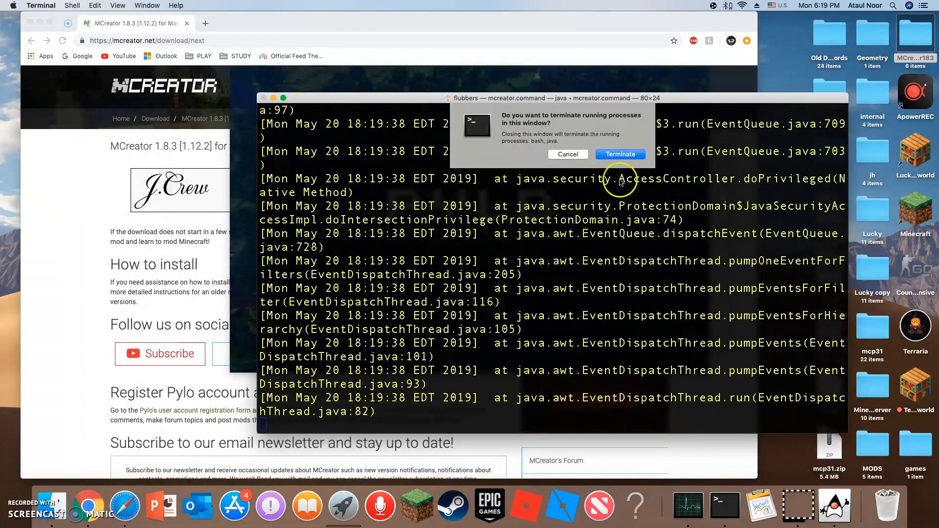
left_click(565, 153)
left_click_drag(519, 101, 753, 111)
left_click(426, 163)
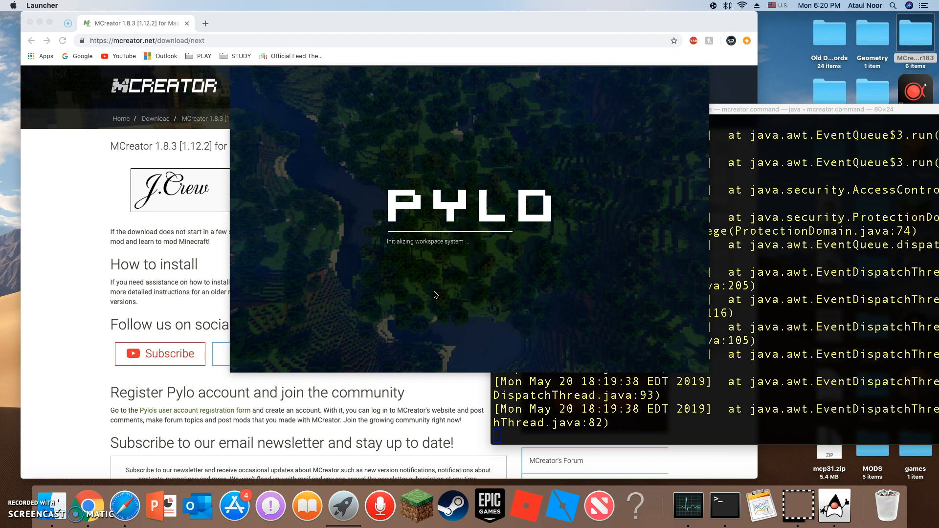
left_click(425, 292)
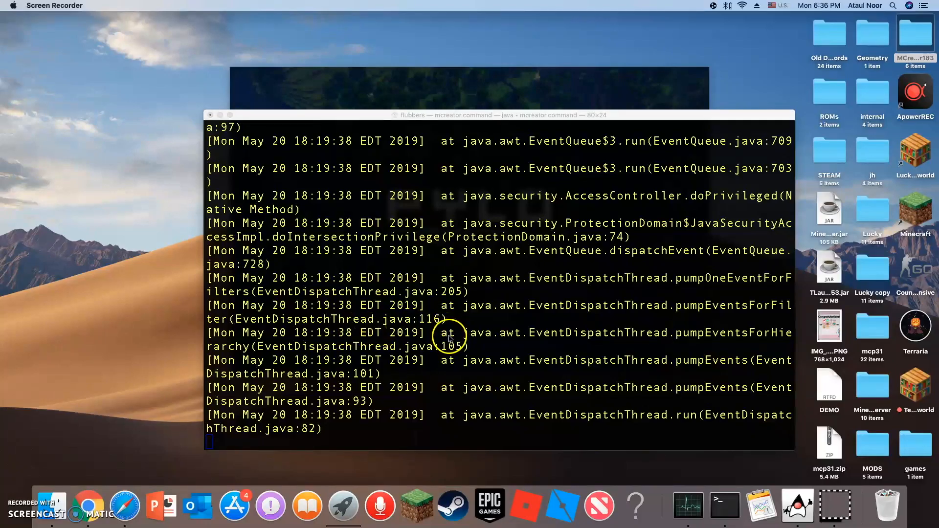
Minimize the Terminal window that runs mcreator.command, leaving the launcher splash screen unobstructed.
left_click(492, 119)
left_click_drag(492, 119, 446, 111)
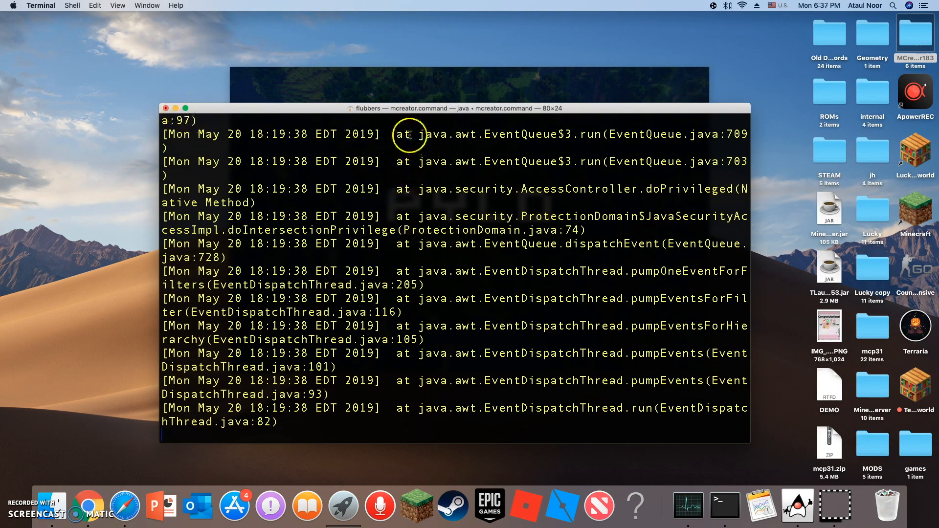
left_click_drag(414, 109, 461, 100)
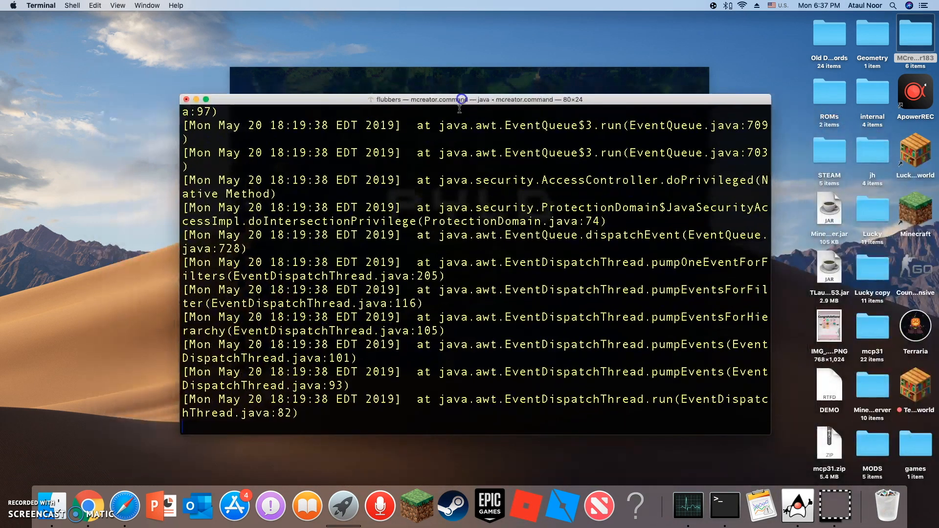
left_click(197, 100)
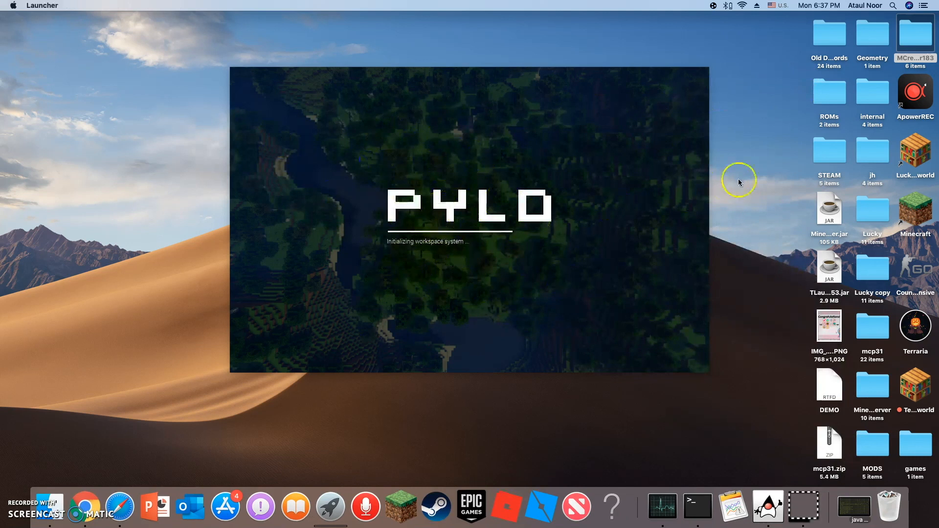
right_click(910, 36)
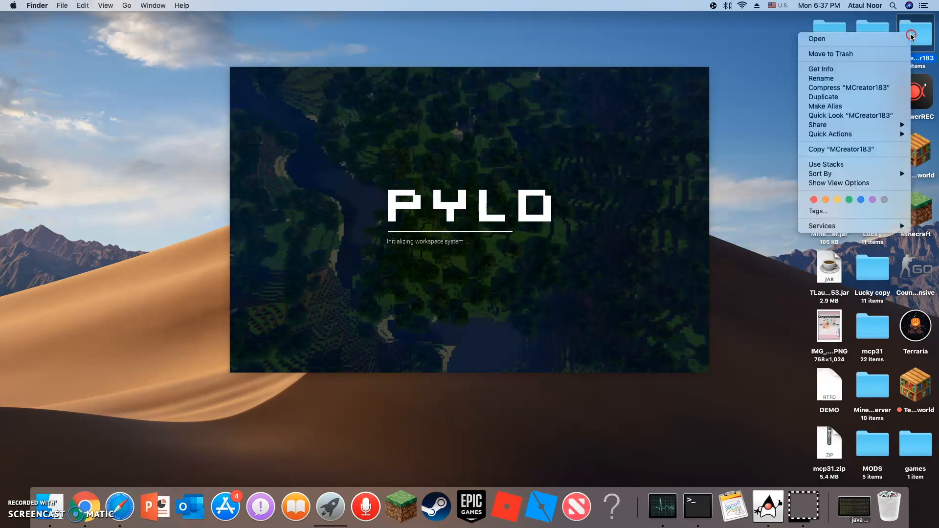
left_click(778, 84)
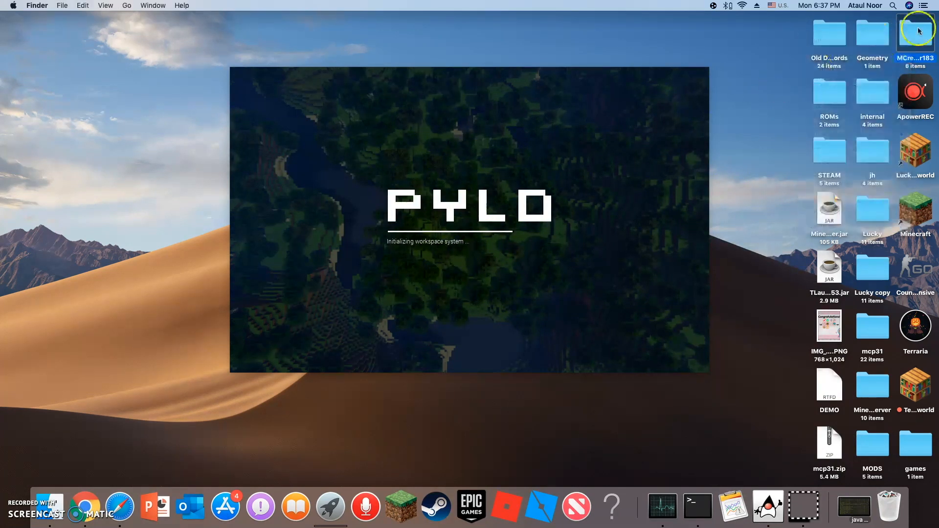
Set the current user's privilege on the MCreator183 desktop folder to Read & Write in its info window, and close that window.
right_click(917, 46)
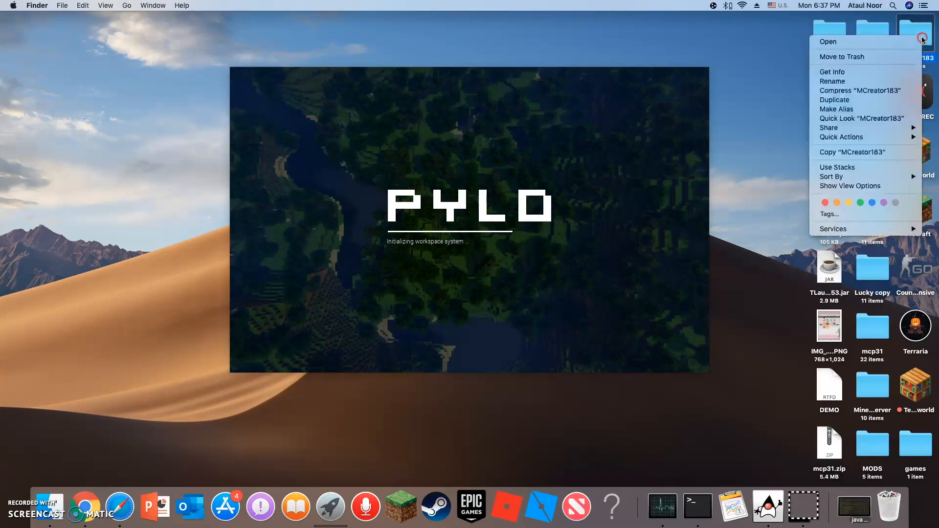
left_click(839, 71)
left_click_drag(78, 22, 168, 34)
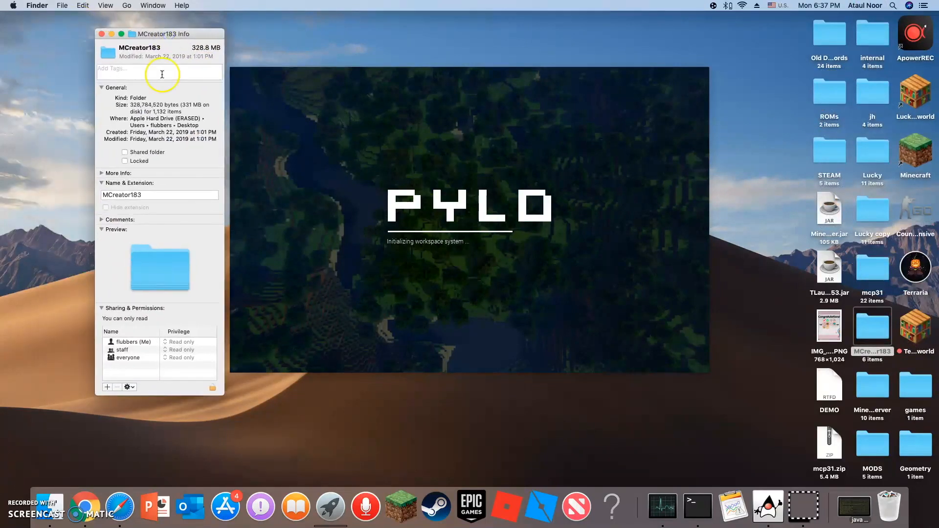
left_click(103, 309)
left_click(102, 310)
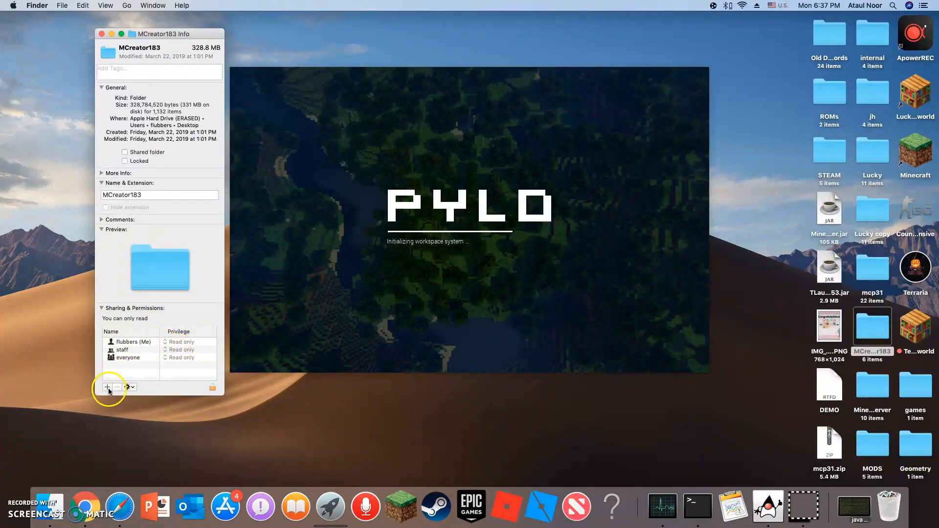
left_click(119, 342)
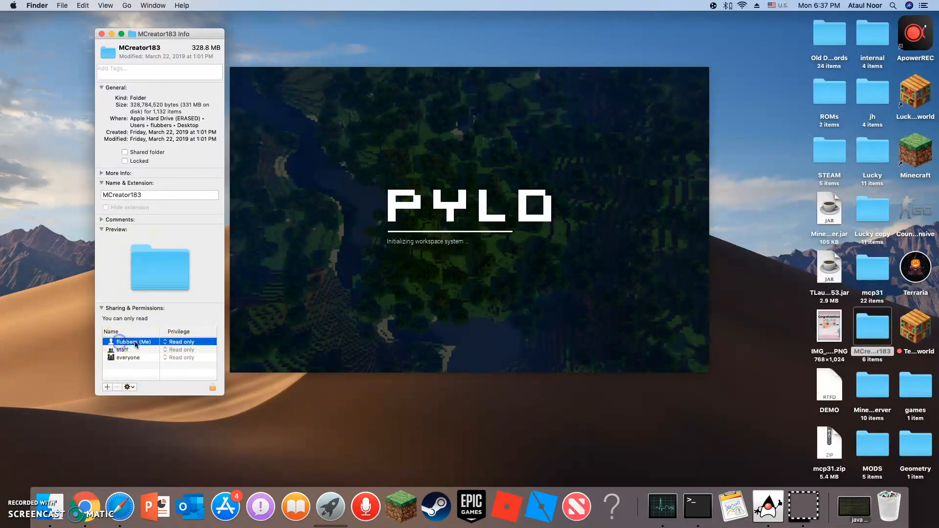
left_click(164, 343)
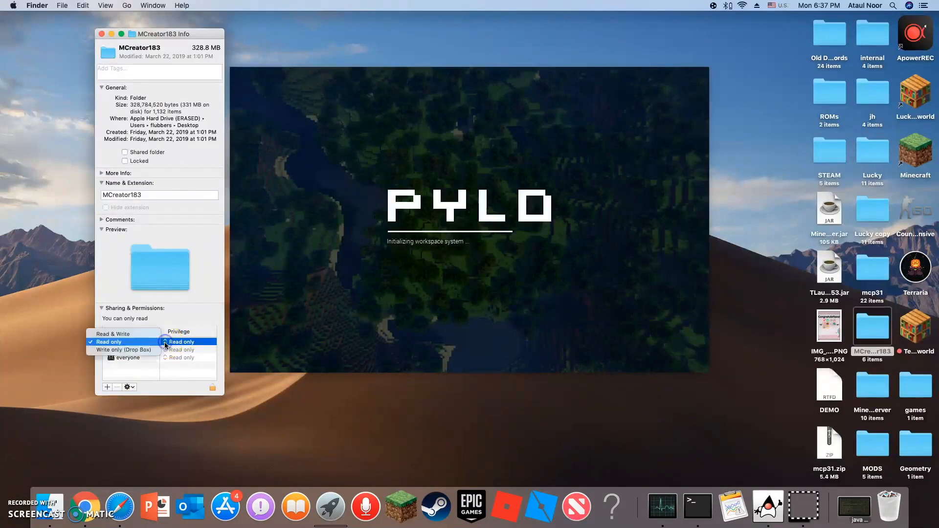
left_click(138, 336)
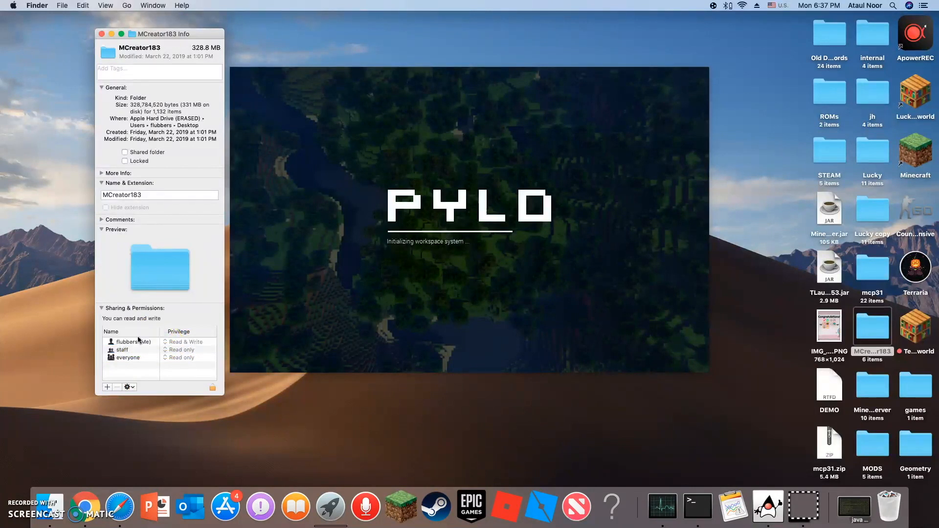
left_click(132, 344)
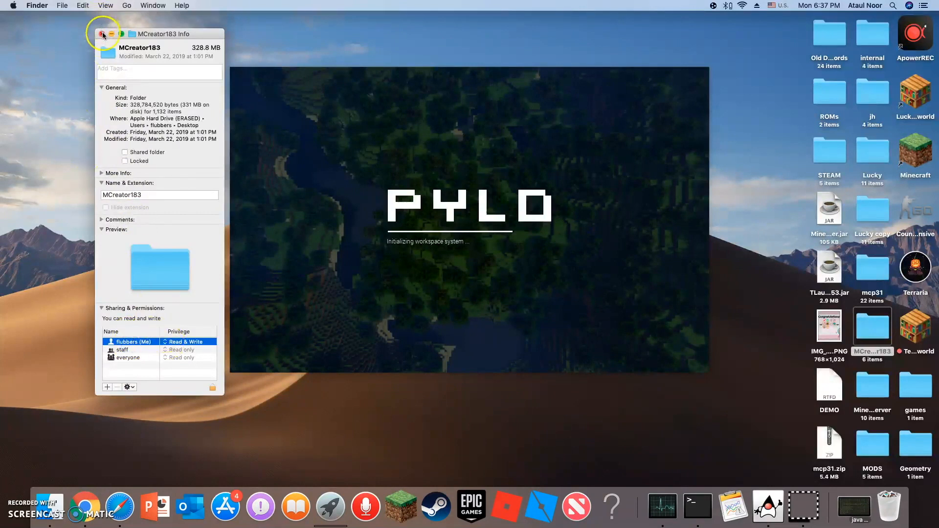
left_click(103, 35)
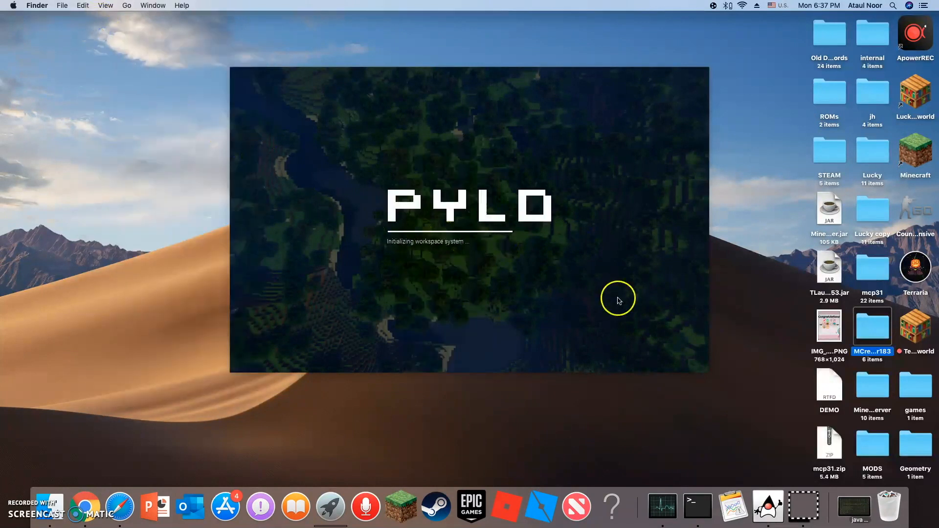
Restore the minimized mcreator.command Terminal window and close it, terminating its running processes to end the stalled launcher.
key("ctrl+Right")
left_click(850, 506)
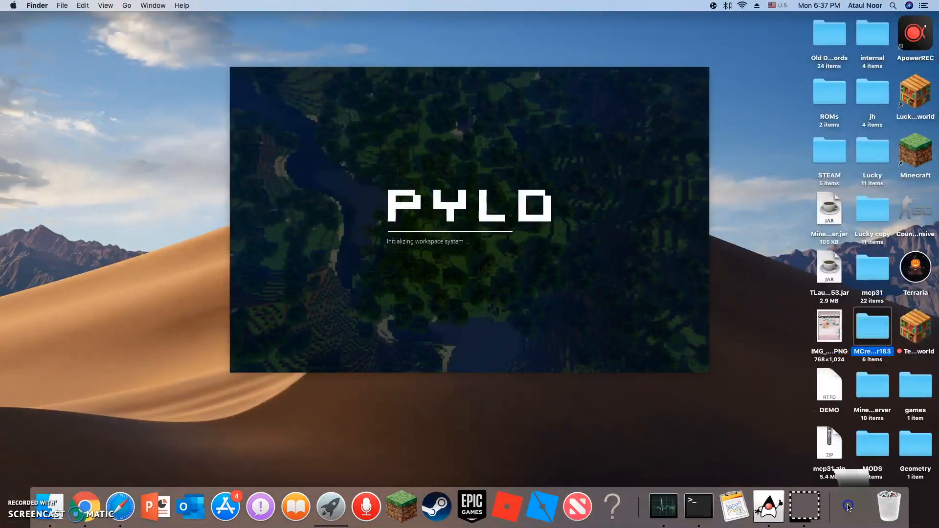
left_click(359, 87)
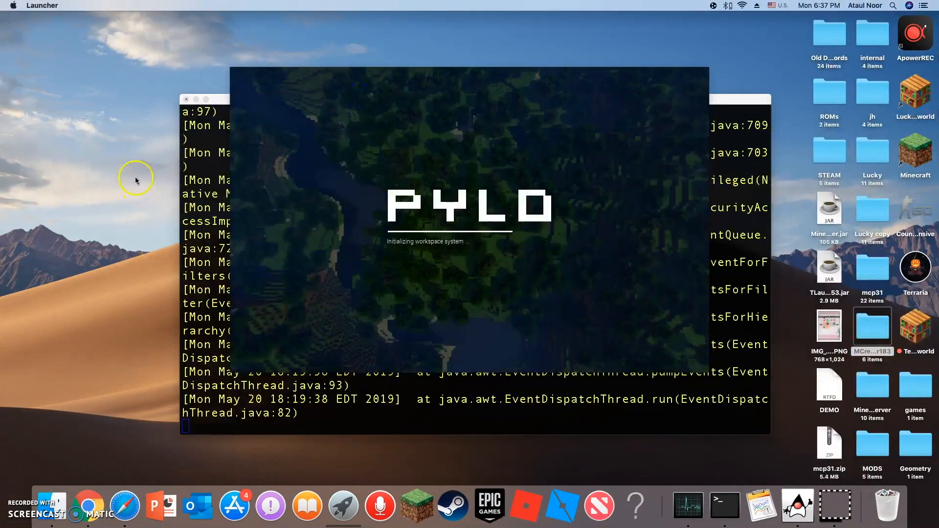
left_click(220, 174)
left_click(186, 99)
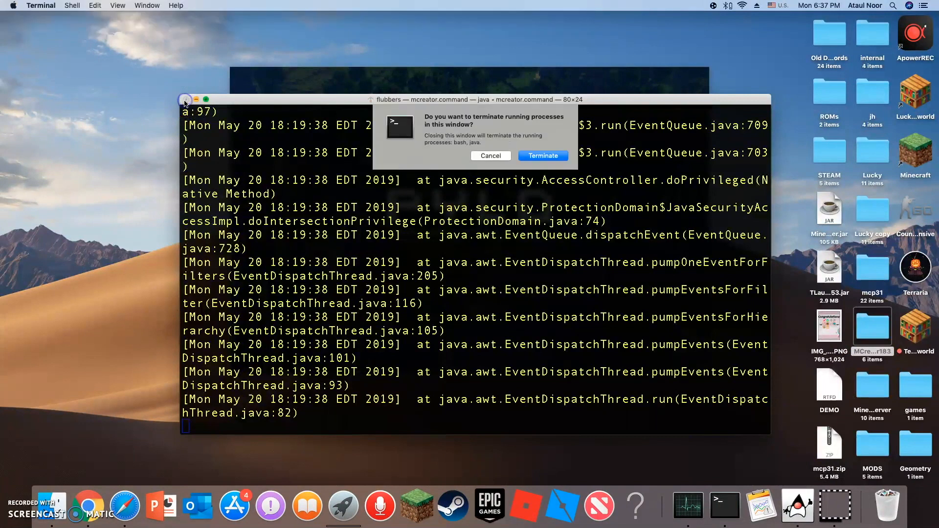
left_click(528, 156)
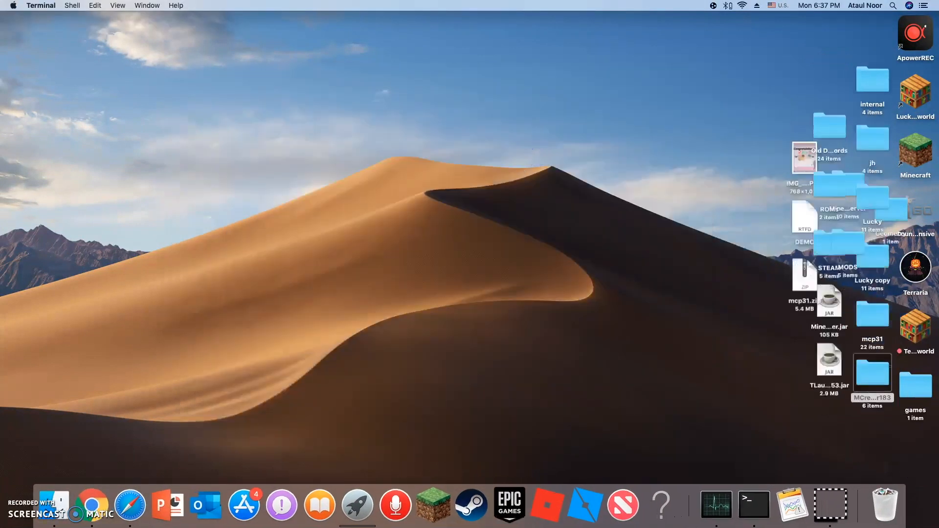
Launch mcreator.command again from the MCreator183 folder and close the browser window showing the MCreator what-next page.
double_click(875, 392)
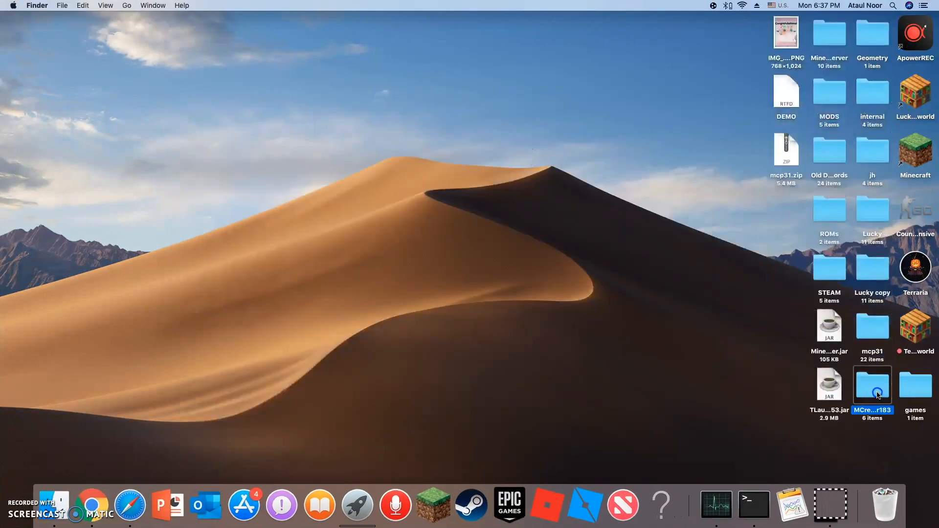
double_click(408, 208)
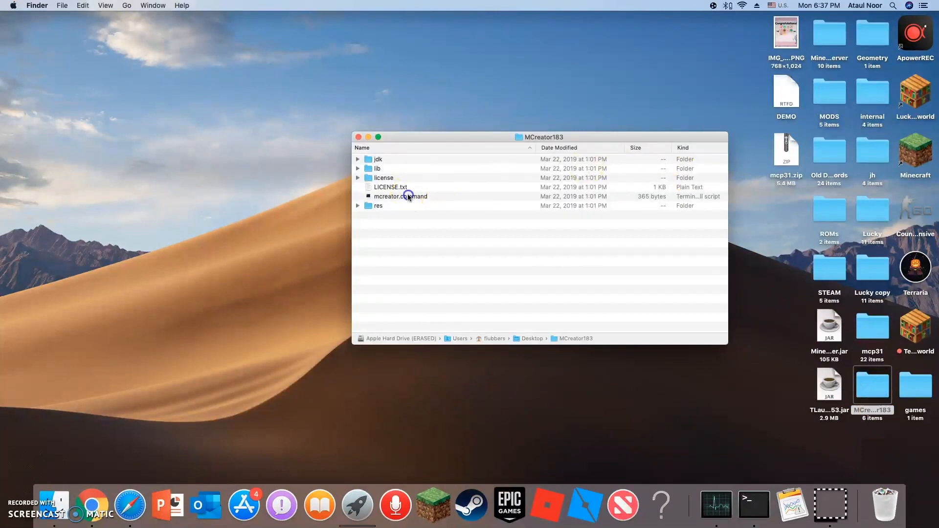
left_click(556, 179)
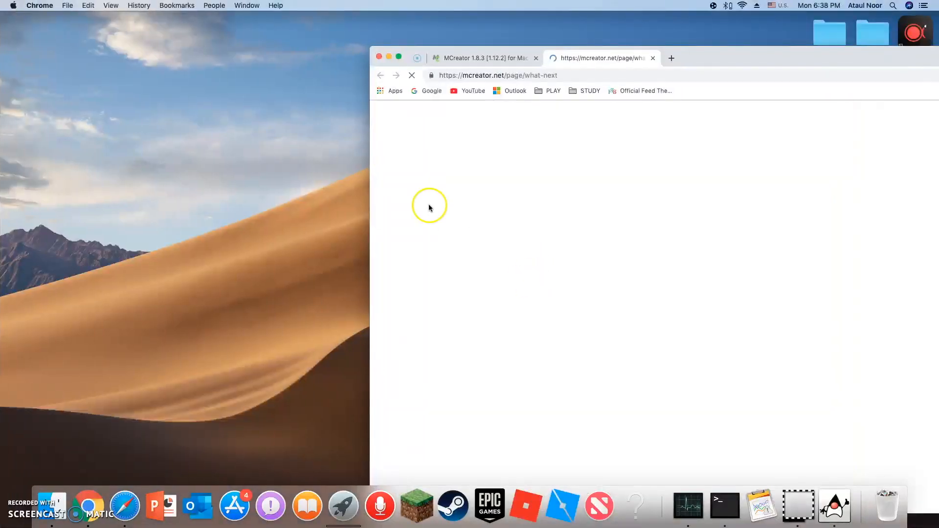
left_click(378, 57)
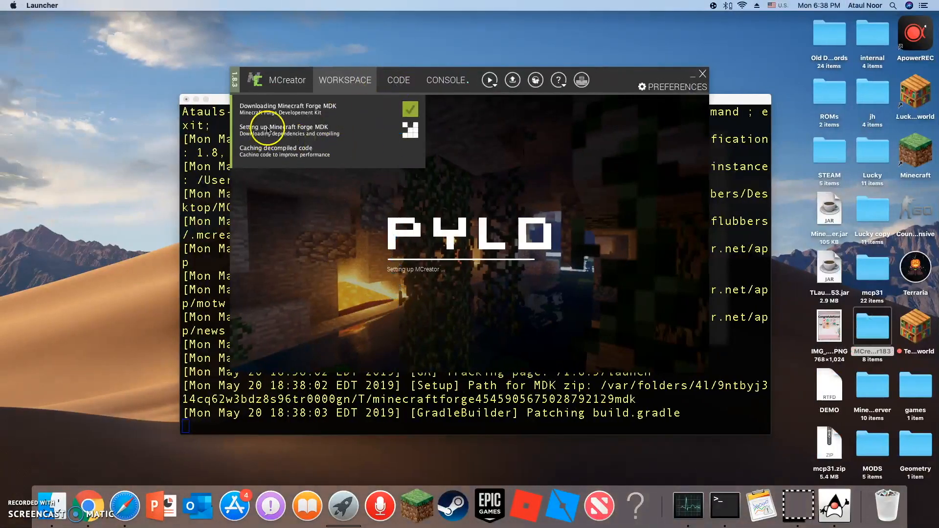
Bring the MCreator launcher to the front, minimize the Terminal window behind it, and move the launcher higher on the desktop.
left_click_drag(221, 99, 178, 80)
left_click(307, 72)
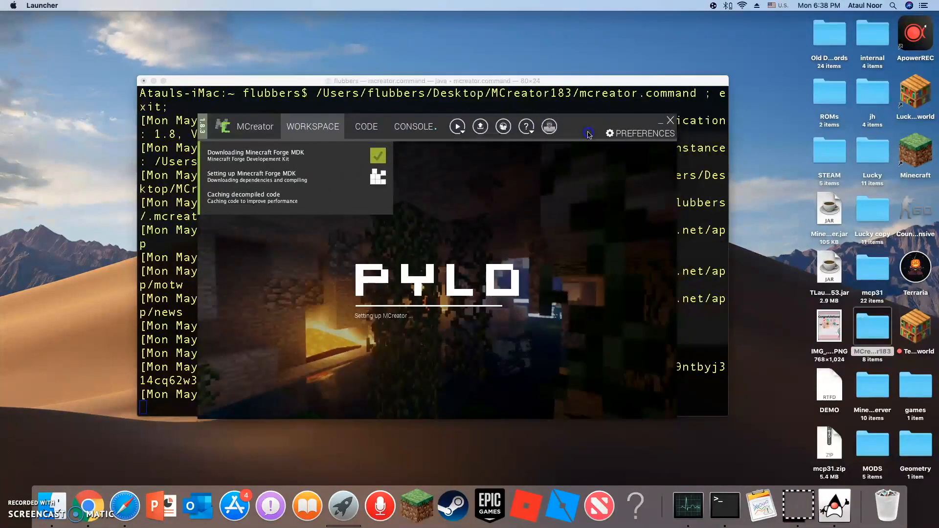
left_click(584, 85)
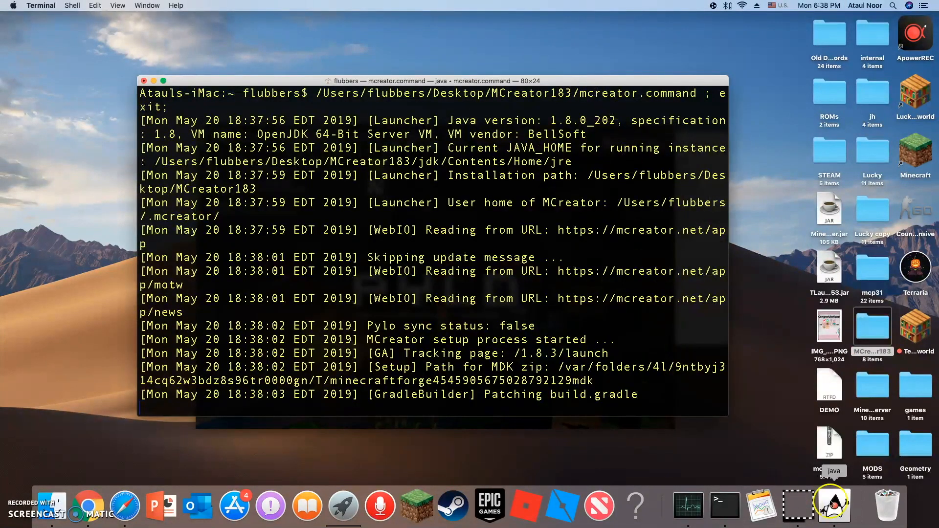
left_click(836, 503)
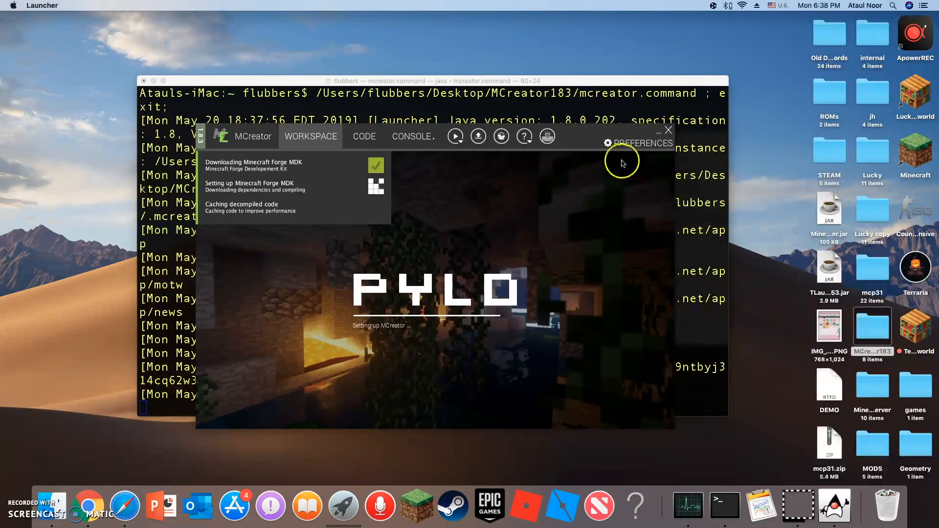
left_click(153, 80)
left_click_drag(602, 138, 614, 88)
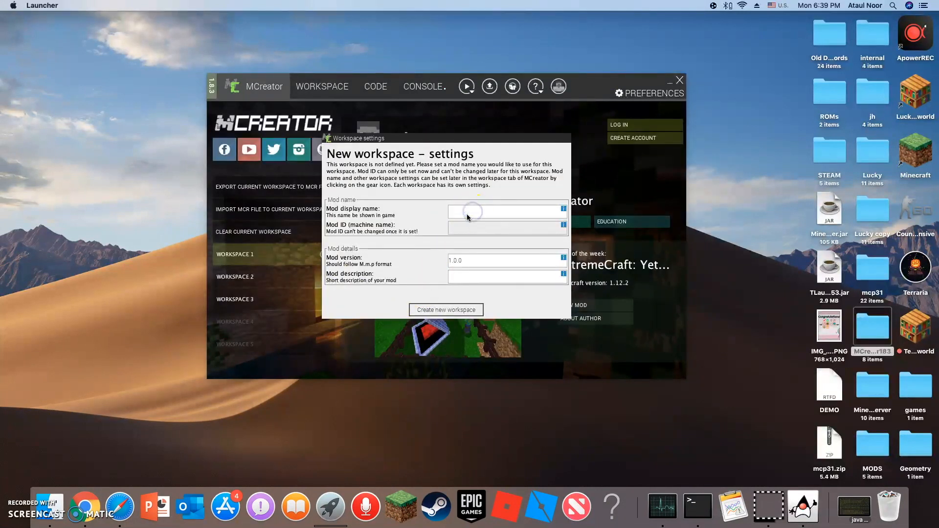
Create a new workspace with mod display name TestMod and mod version 1.12.2, and open its workspace view.
type("TestMod")
left_click(471, 270)
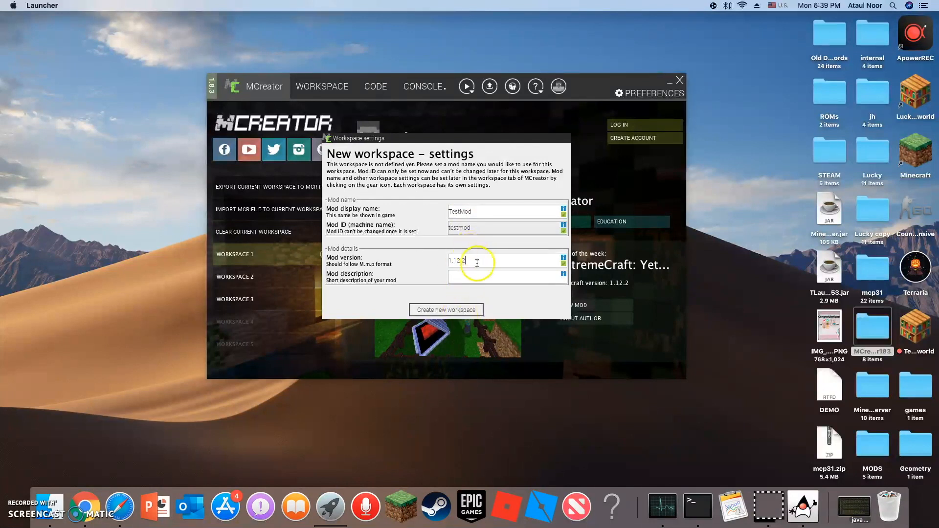
left_click(446, 310)
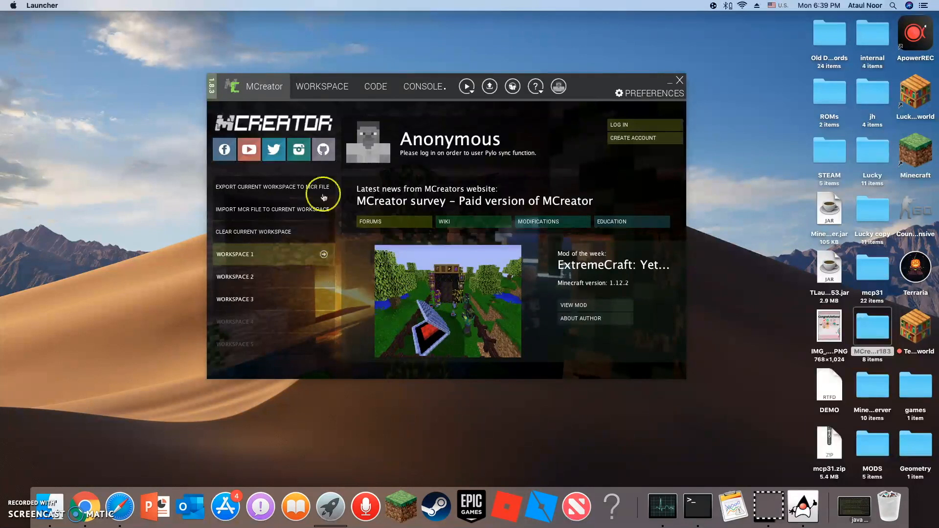
left_click(315, 87)
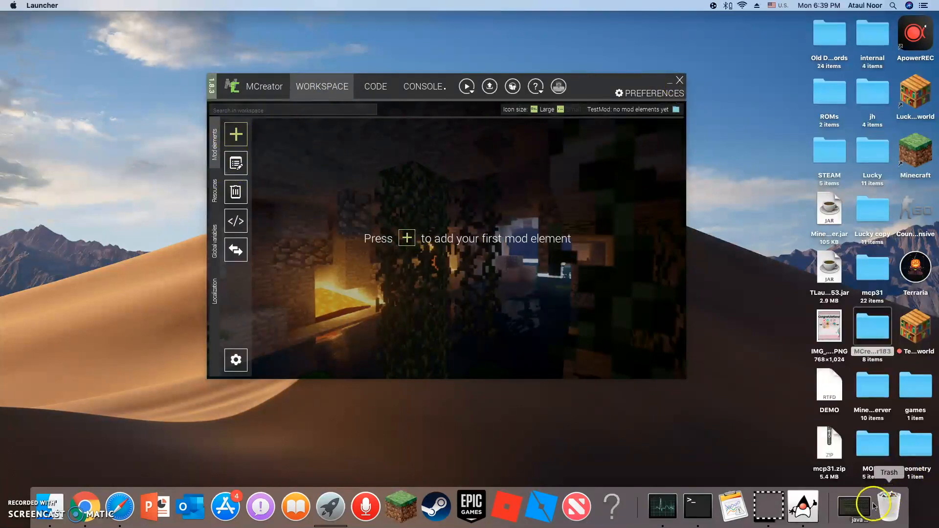
Quit MCreator by restoring its minimized Terminal window and closing it with its running processes terminated.
left_click(853, 507)
left_click(144, 80)
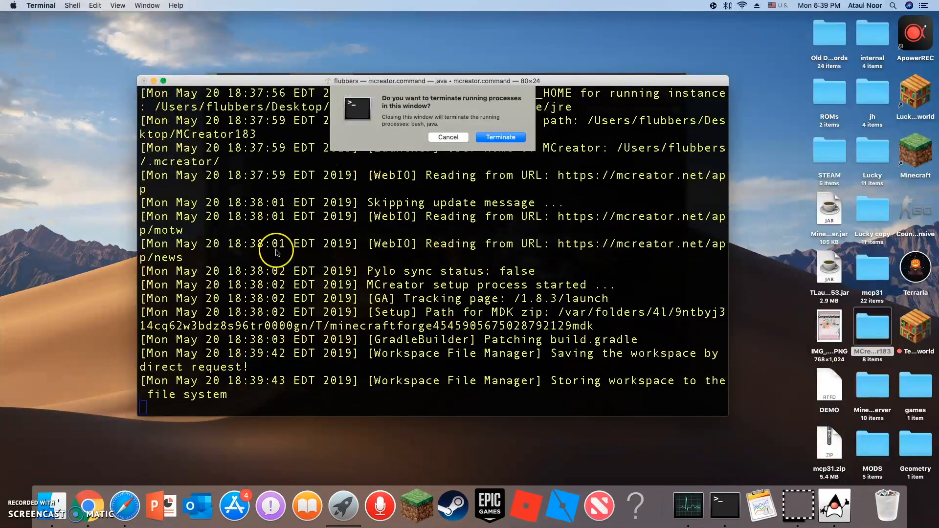
left_click(511, 137)
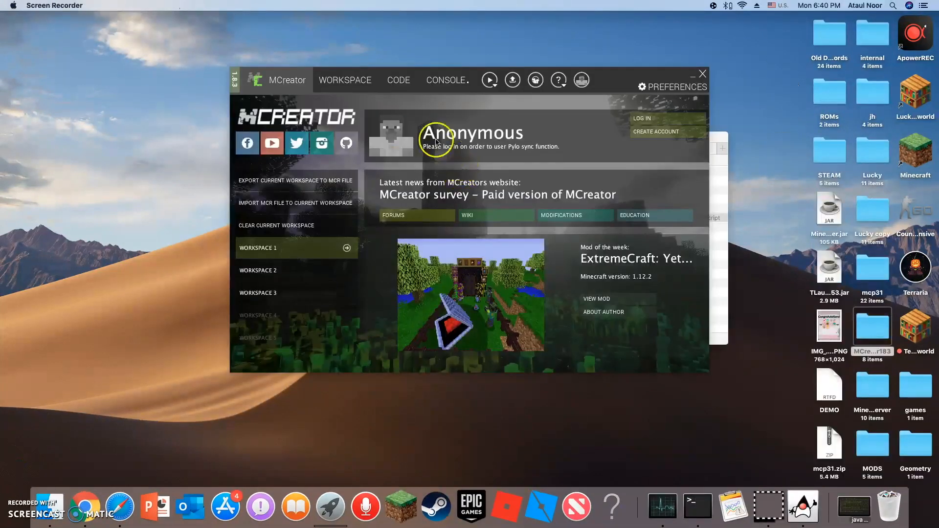
Look through the mod element types that can be added to the TestMod workspace, and close the list.
left_click(366, 82)
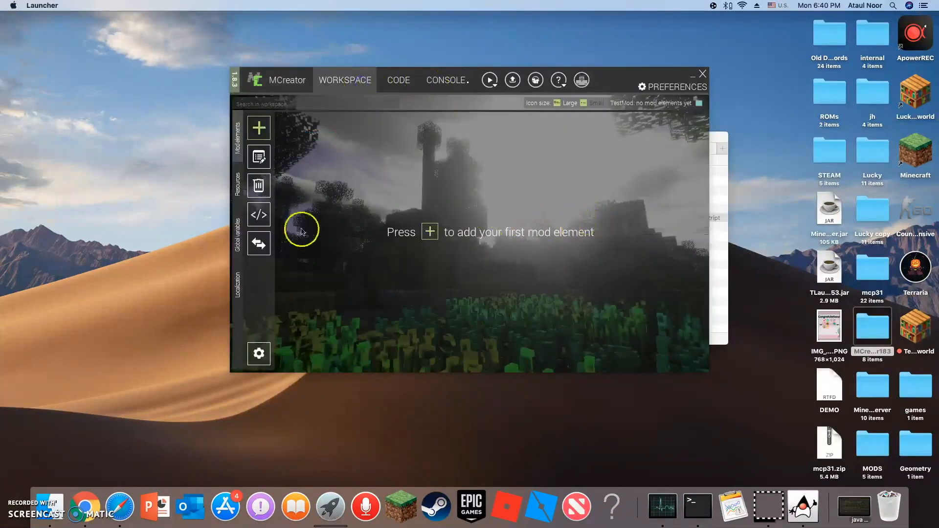
left_click(262, 134)
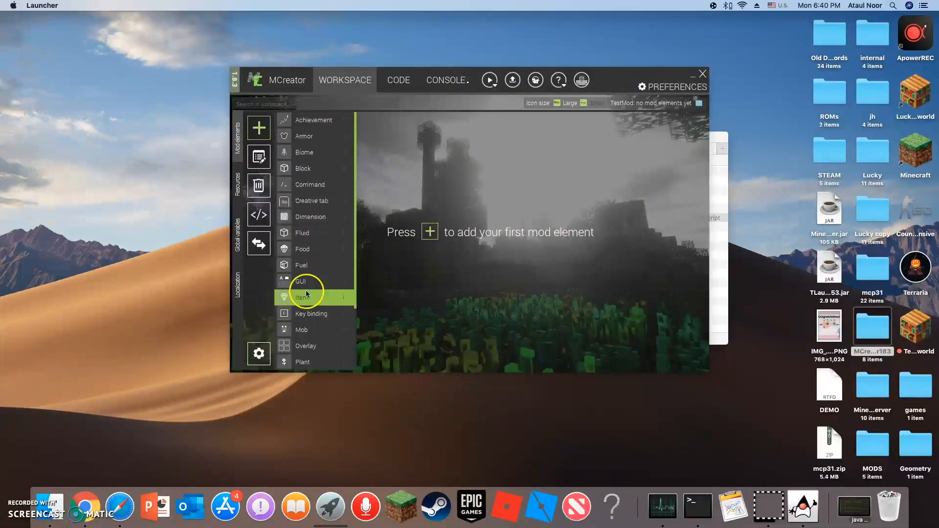
scroll(306, 294, "down", 5)
scroll(313, 275, "up", 5)
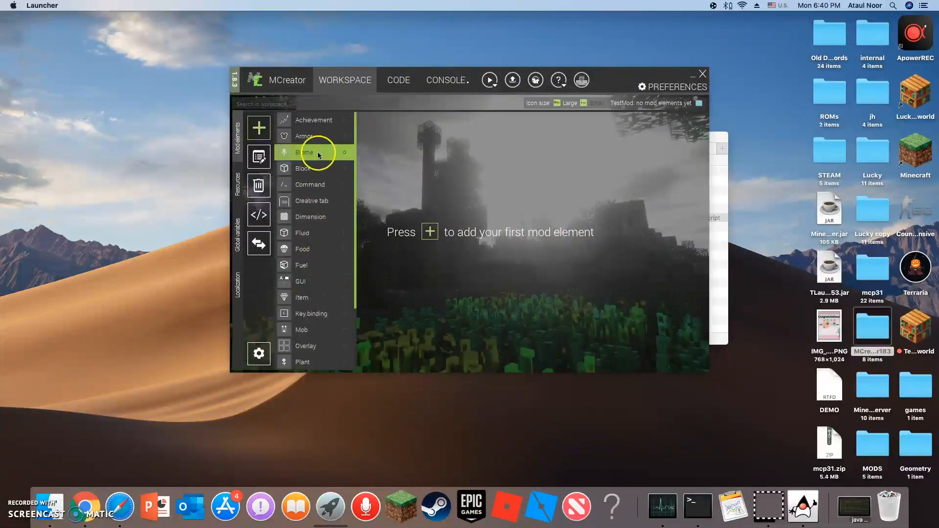
left_click(259, 128)
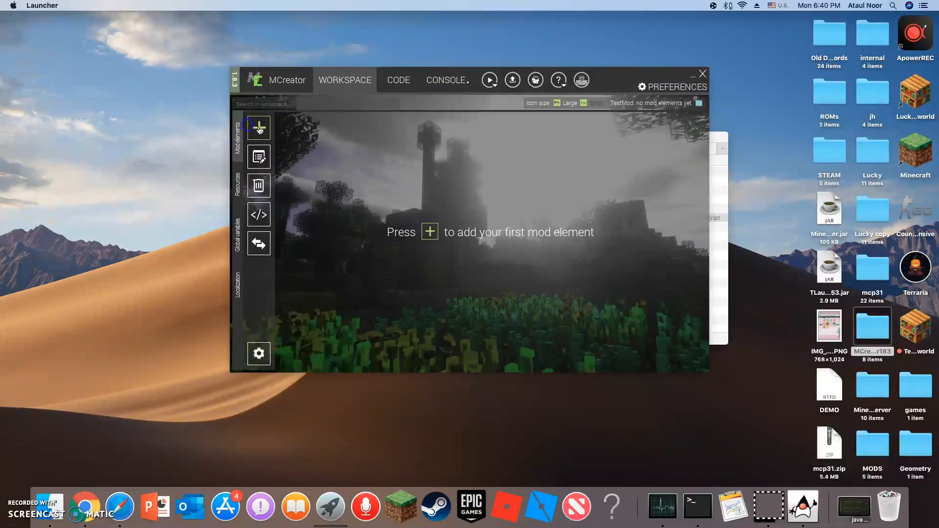
In the workspace resources, start a block/item texture from template with ender_eye as layer 1 and ender_pearl as layer 2.
left_click(238, 192)
left_click(272, 131)
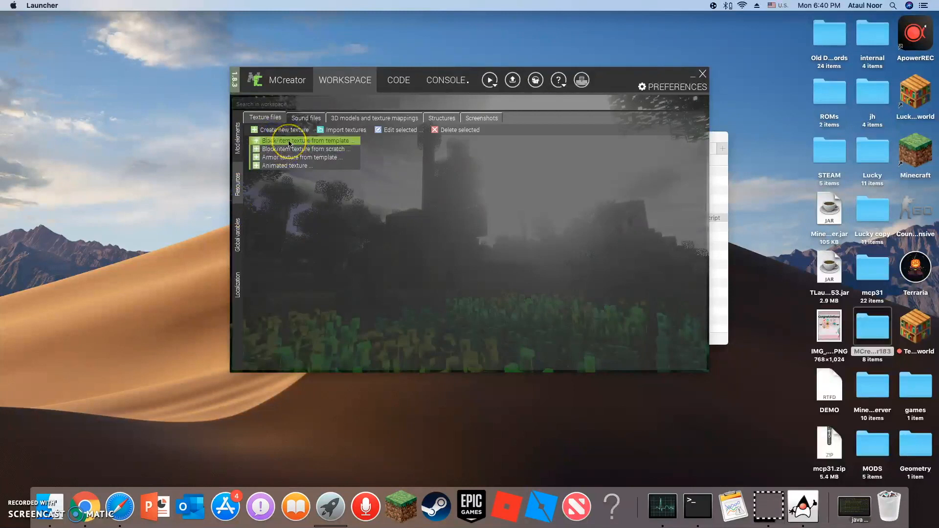
left_click(289, 142)
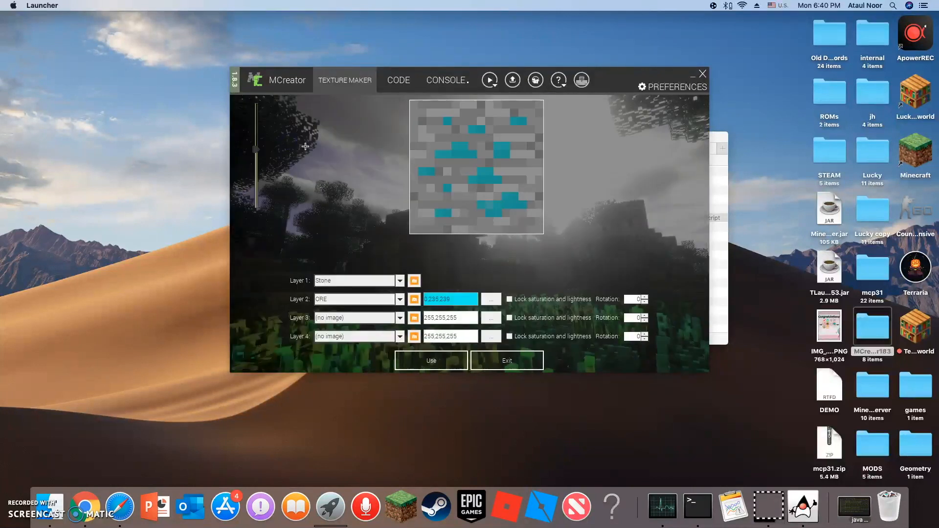
left_click(414, 281)
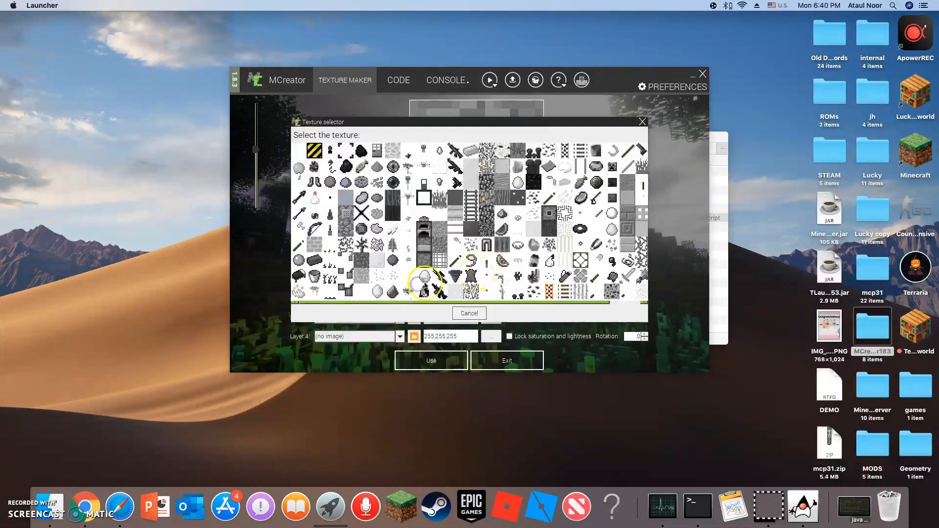
left_click(394, 170)
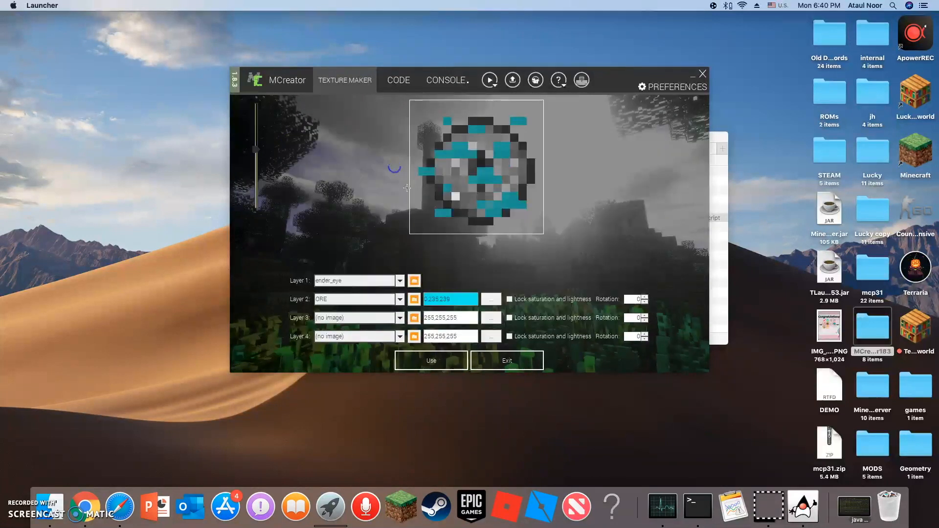
left_click(412, 299)
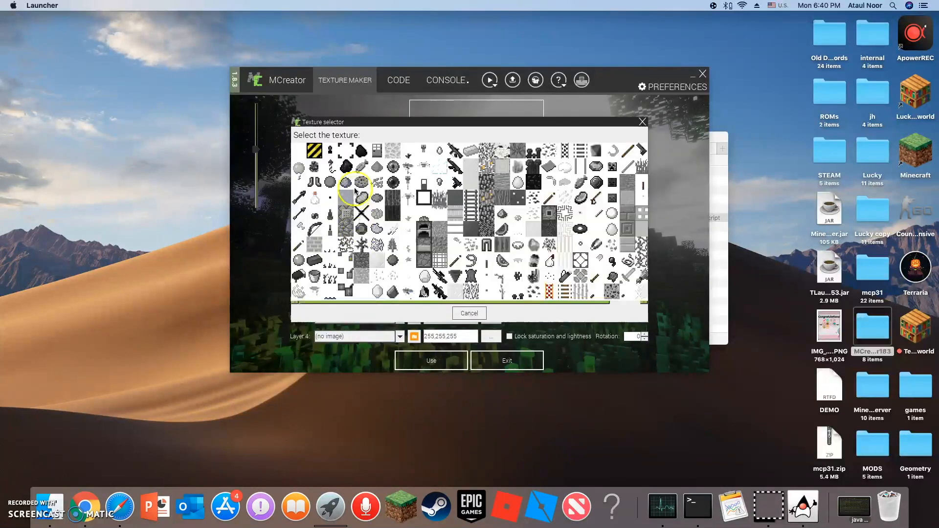
left_click(387, 180)
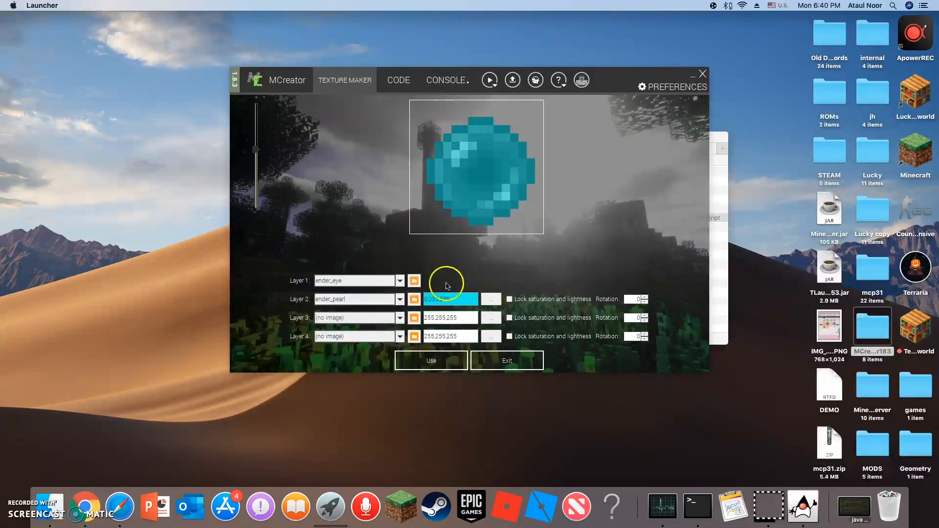
Try other template textures for layer 1 and settle on Cross.
left_click(415, 281)
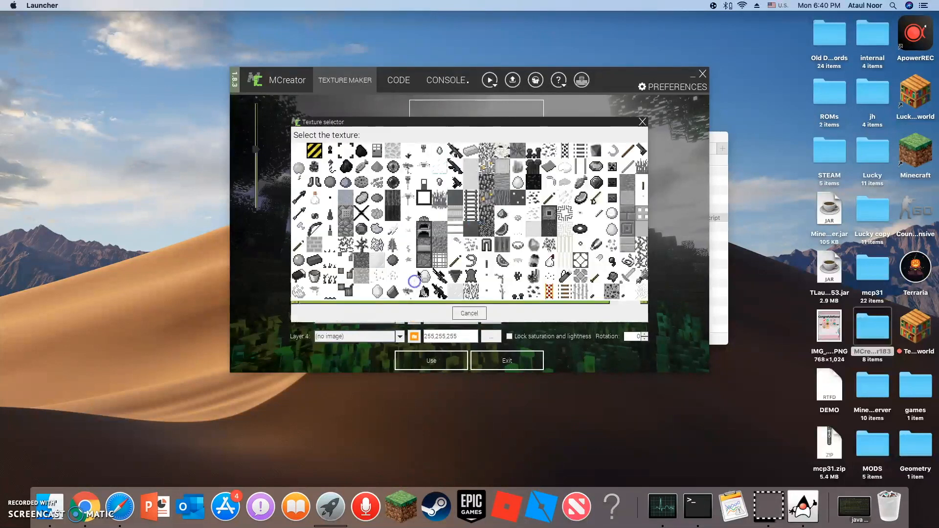
left_click(456, 244)
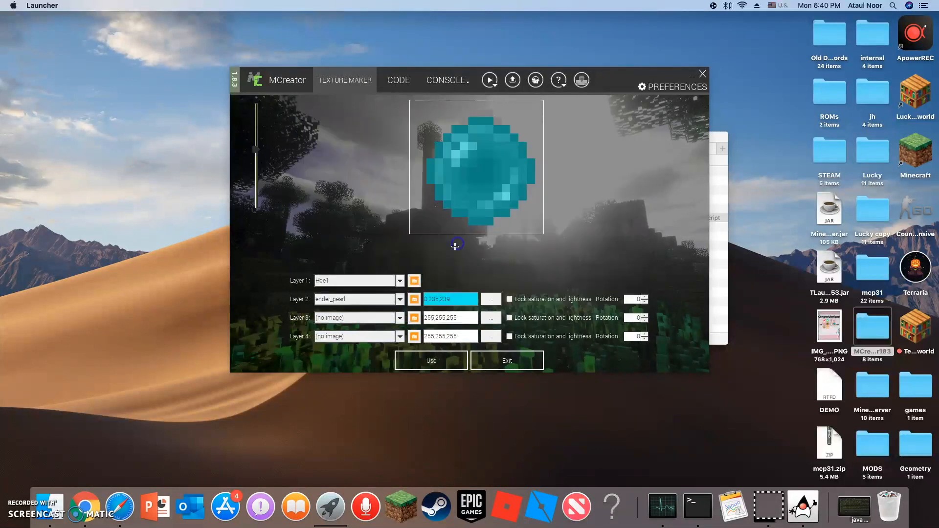
left_click(414, 280)
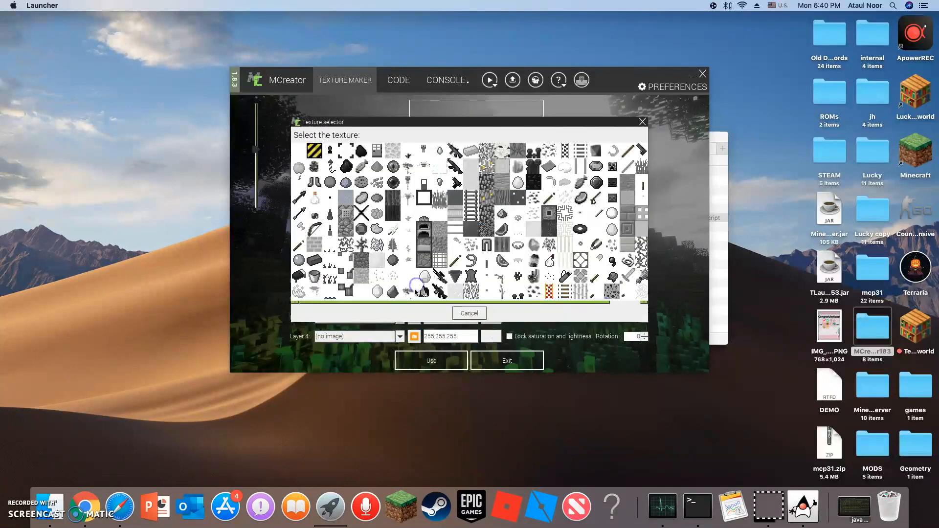
left_click(396, 179)
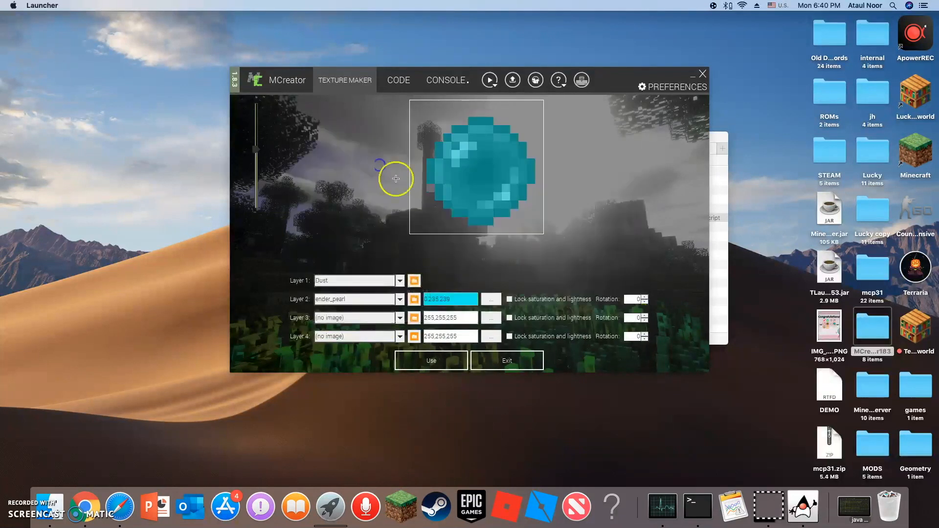
left_click(414, 280)
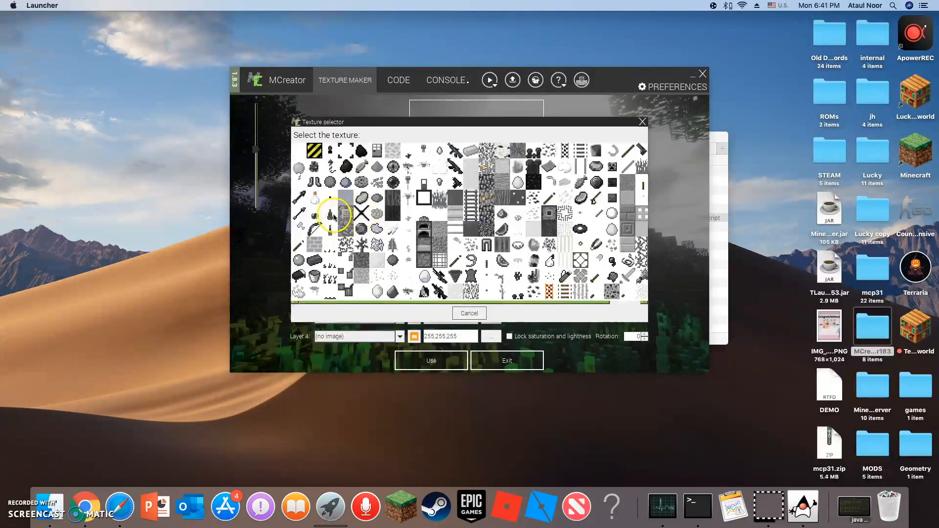
left_click(361, 213)
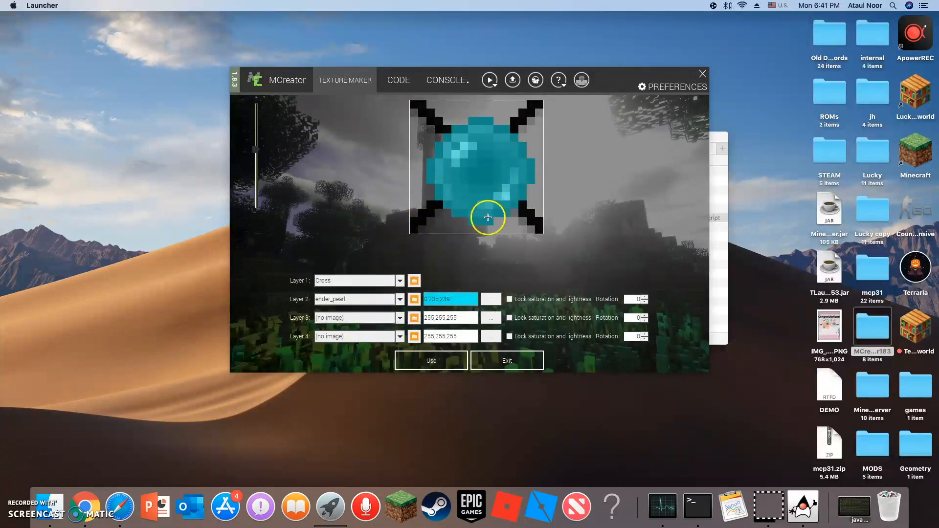
Recolor the ender_pearl on layer 2 to a crimson red.
left_click(489, 299)
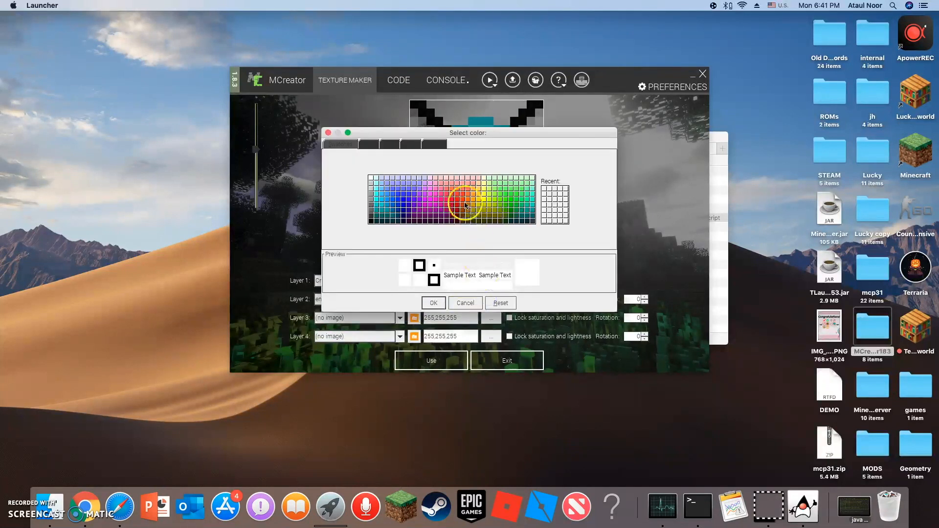
left_click(451, 204)
left_click(435, 303)
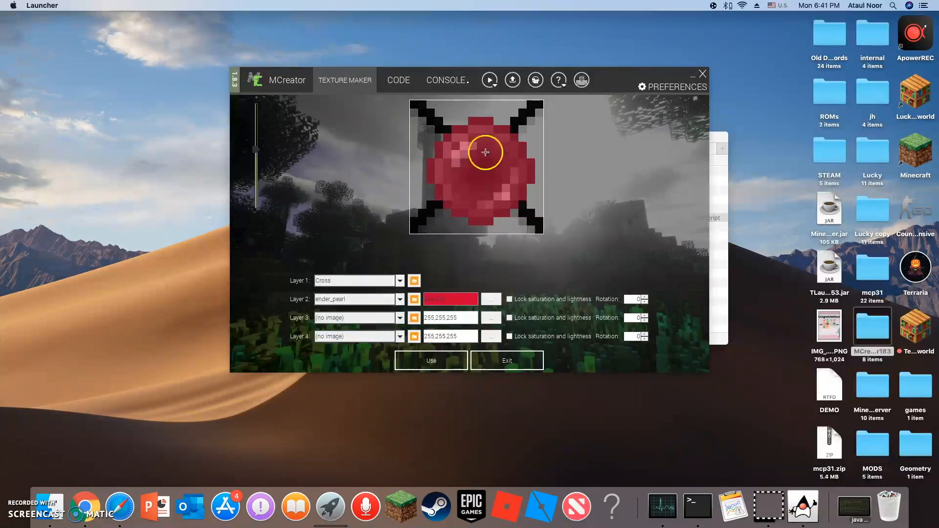
Save the result as an item texture named Red Blood Enderpearl and exit the texture maker.
left_click(468, 364)
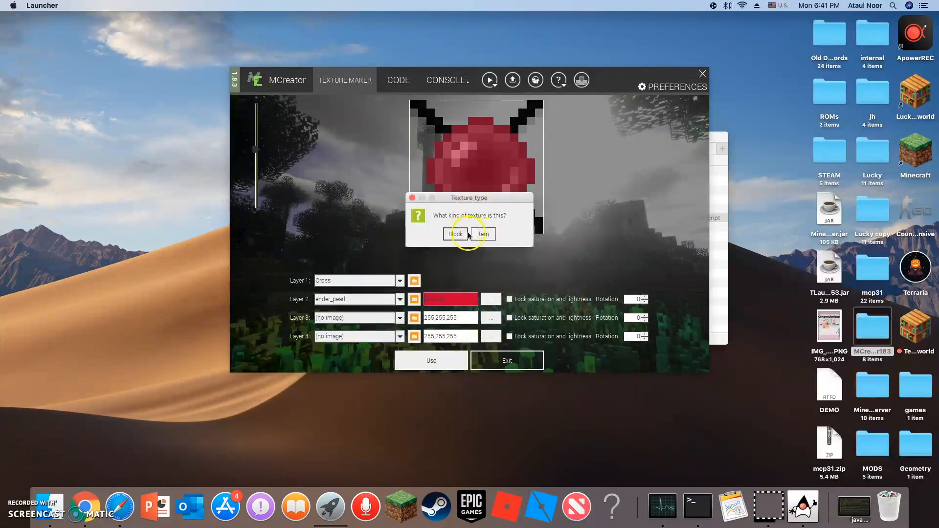
left_click(483, 234)
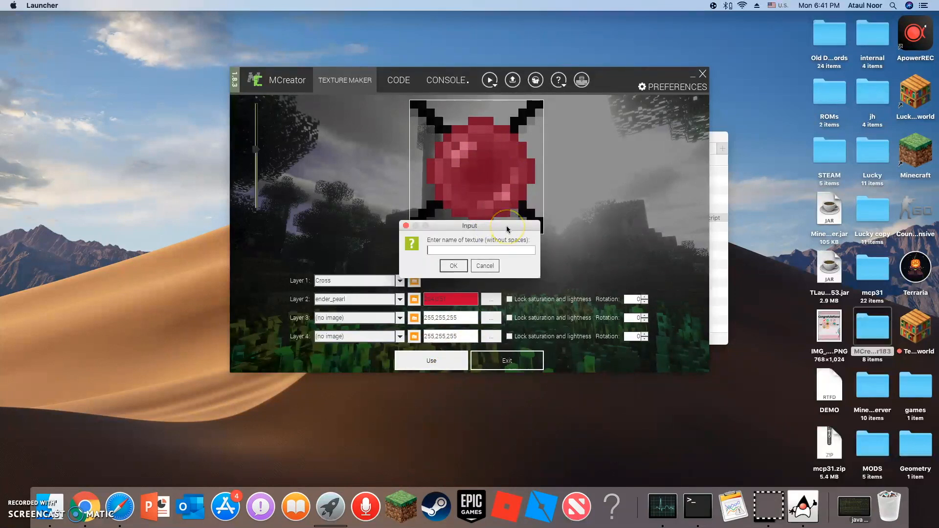
type("Red Blood Enderpearl")
left_click(456, 267)
left_click(507, 360)
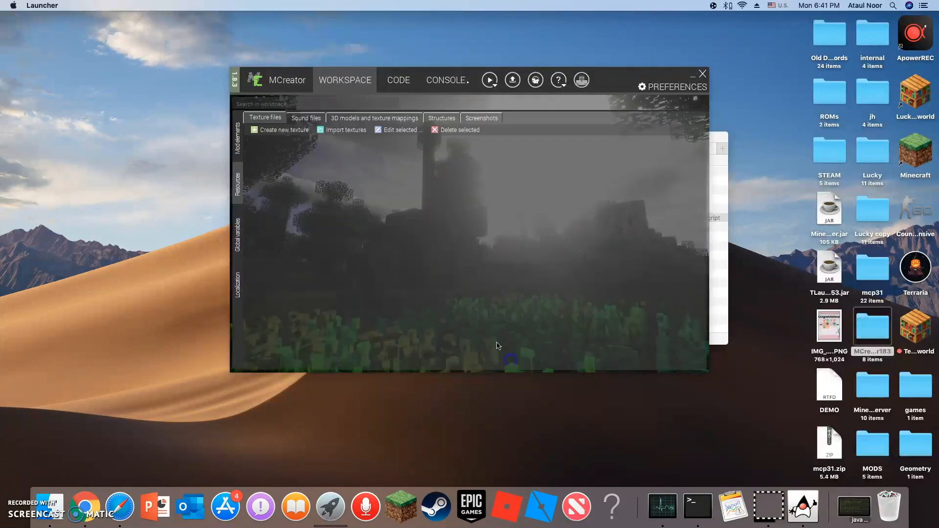
Add a new Item mod element named RedBloodEnderpearl to the workspace.
left_click(239, 144)
left_click(255, 136)
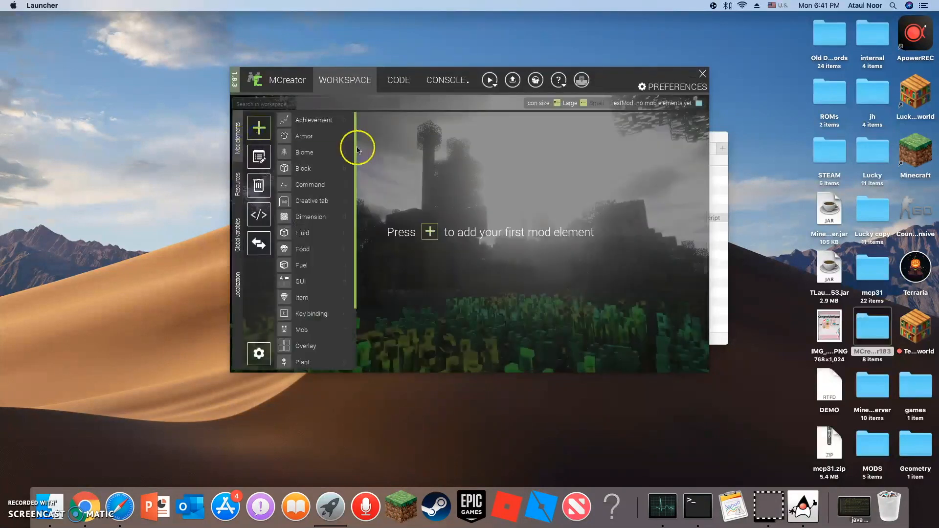
scroll(308, 325, "down", 2)
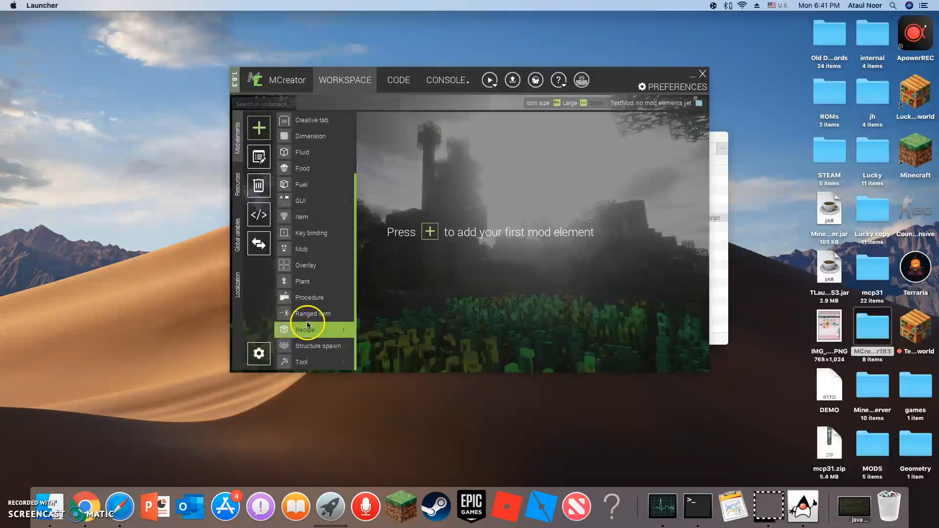
scroll(303, 197, "up", 2)
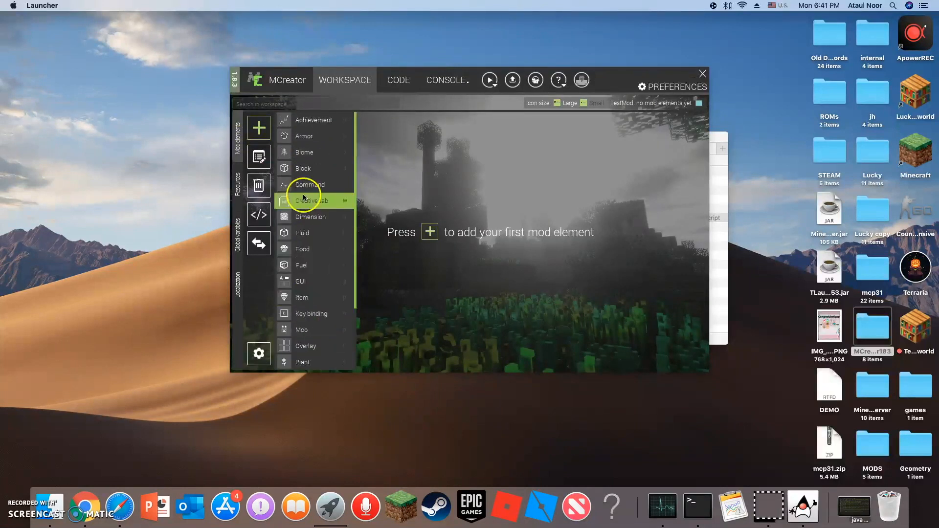
scroll(328, 268, "down", 1)
left_click(327, 267)
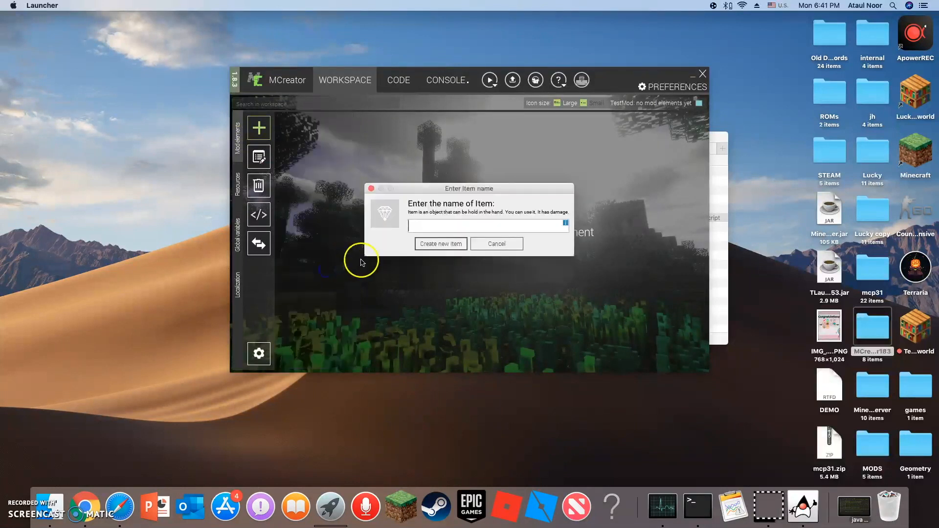
type("RedBlood")
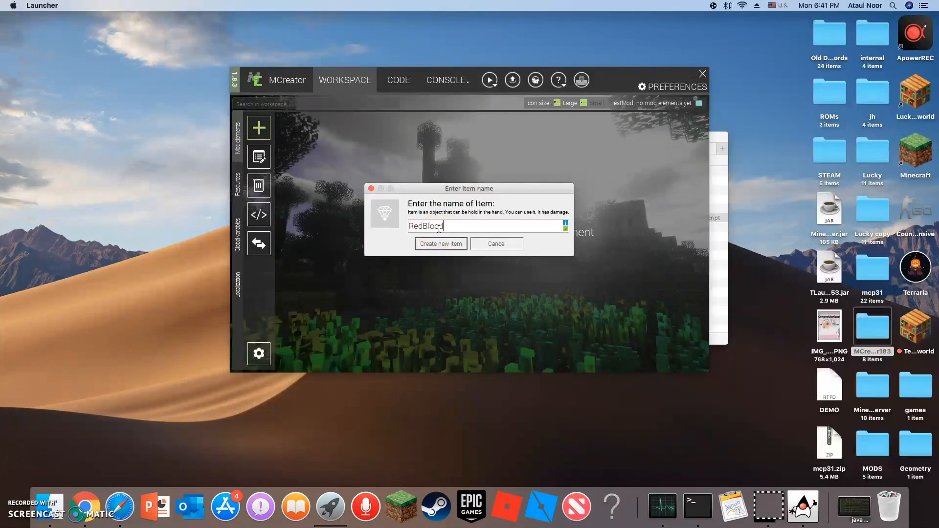
type("Enderpearl")
left_click(440, 244)
Give the item the red pearl texture, the special information "It glows alot" and the glowing effect, and continue to its properties.
left_click(295, 188)
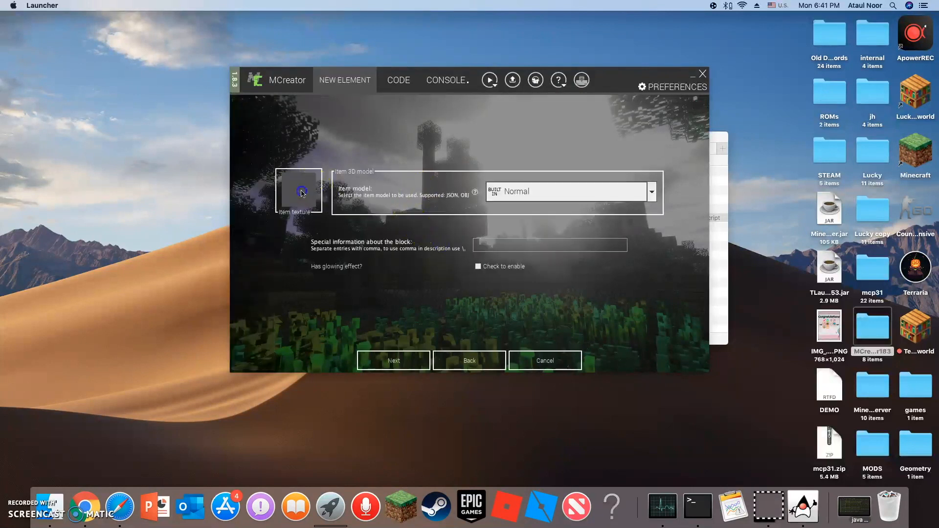
left_click(318, 117)
left_click(446, 356)
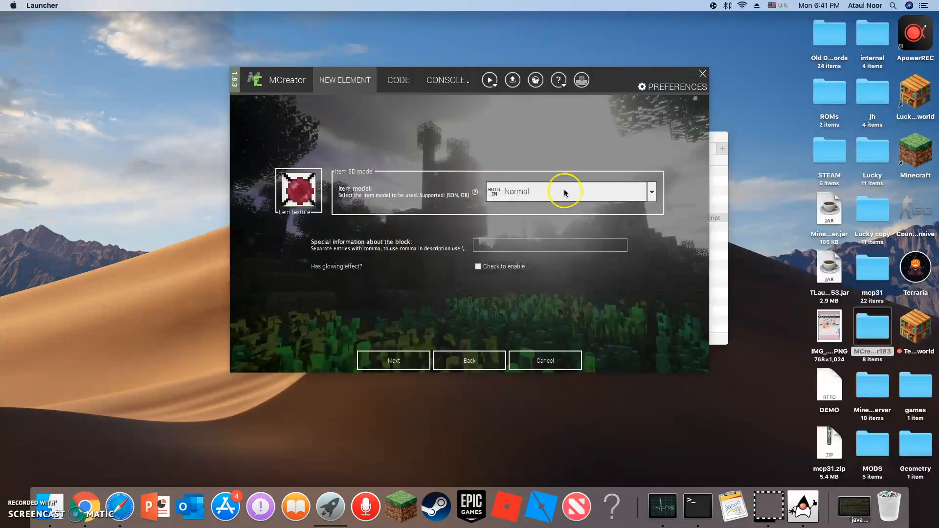
left_click(539, 243)
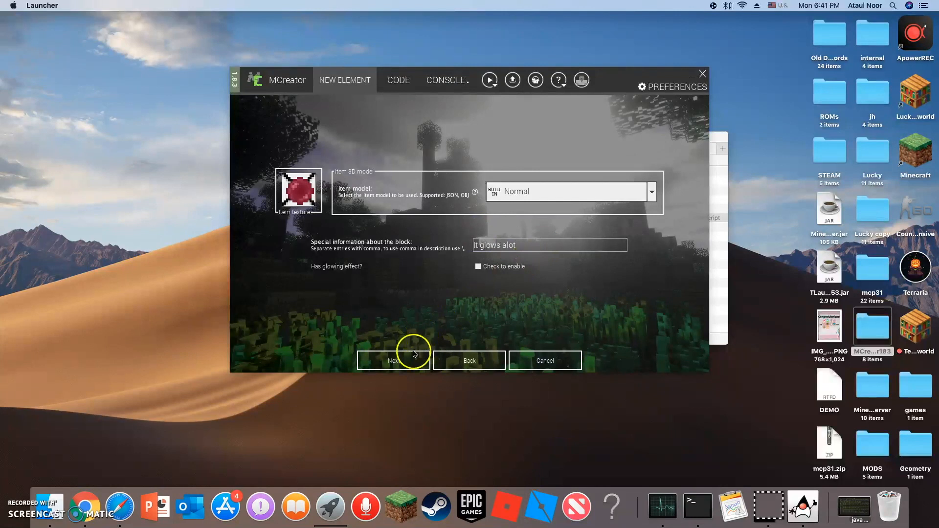
left_click(478, 266)
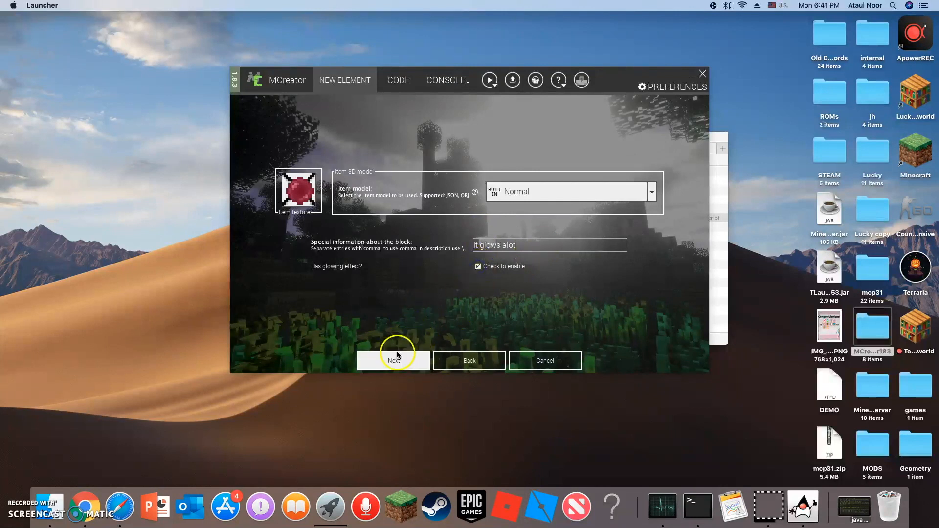
left_click(399, 360)
Name the item Red Blood Enderpearl in the GUI and assign it to the CreativeTabs.MATERIALS inventory tab.
left_click(580, 113)
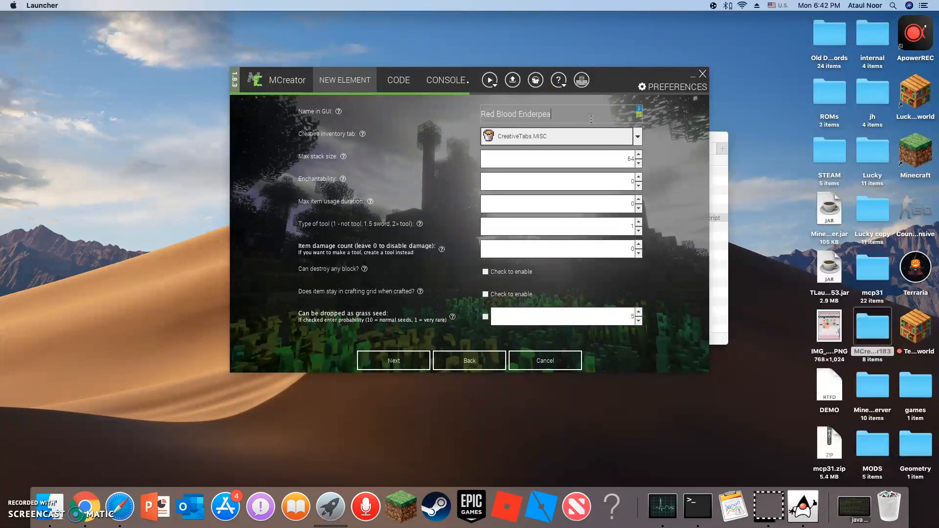
left_click(637, 137)
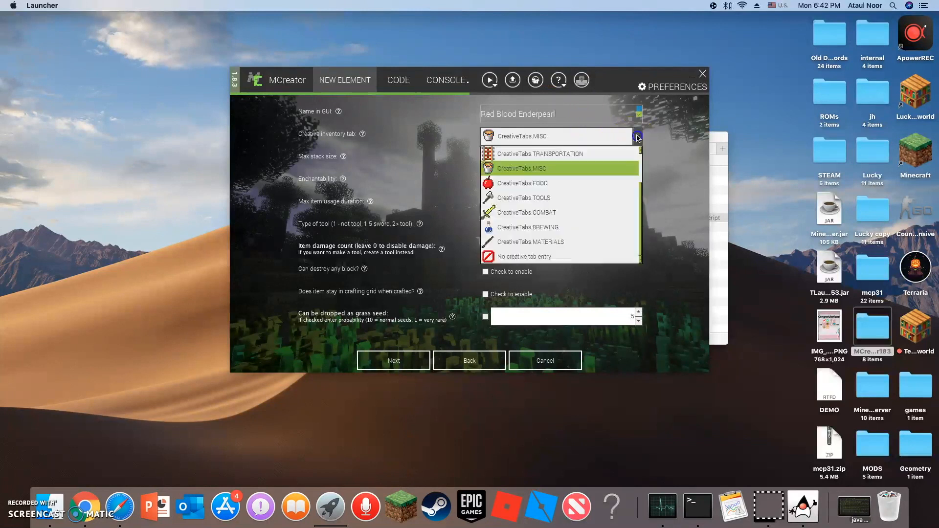
left_click(533, 242)
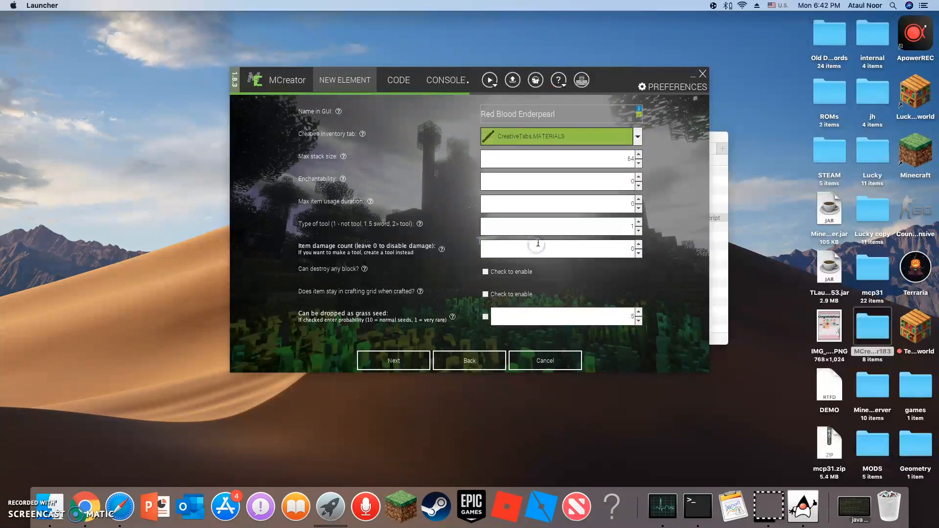
Set the item's max stack size to 16 and finish creating it without assigning any procedures.
left_click(617, 181)
left_click(624, 157)
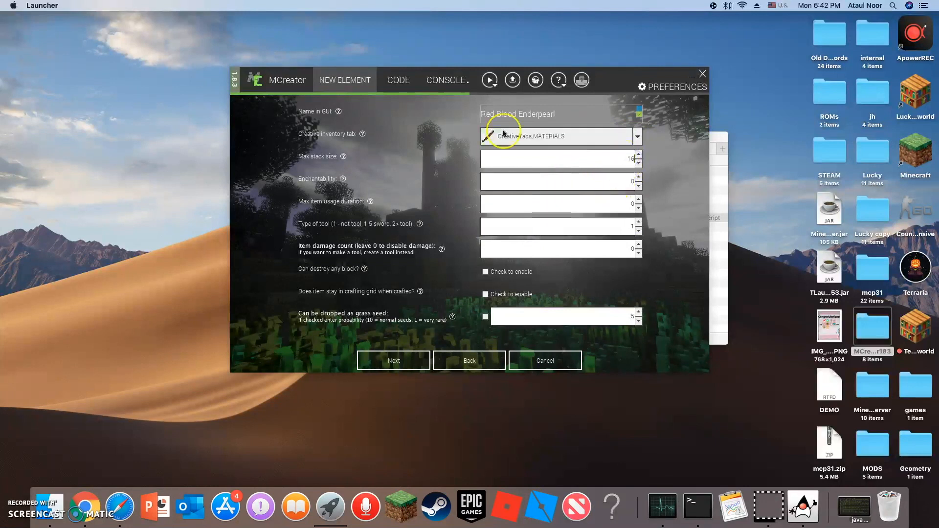
left_click(634, 205)
left_click(621, 252)
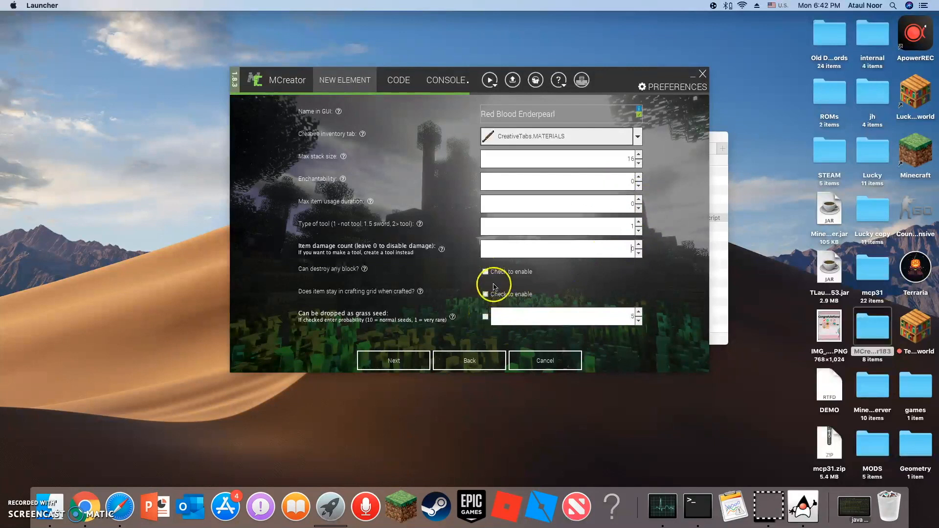
left_click(404, 366)
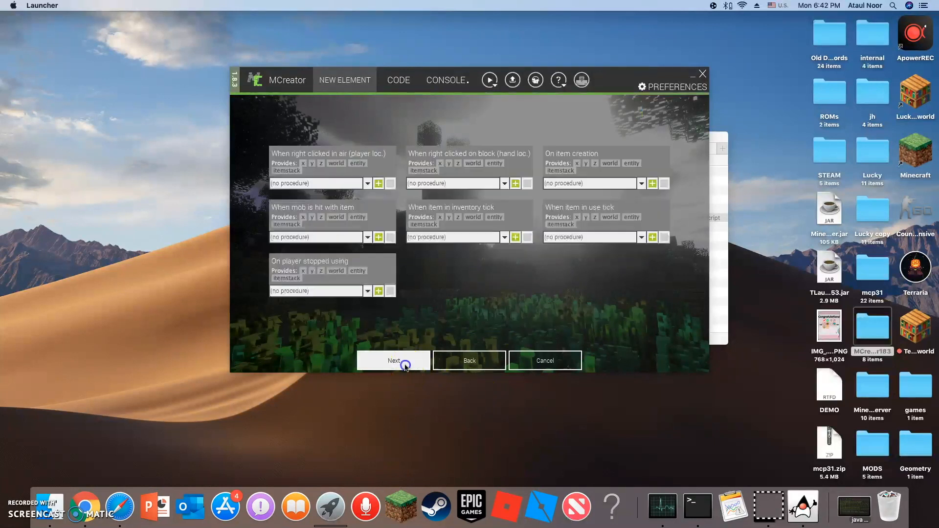
left_click(407, 362)
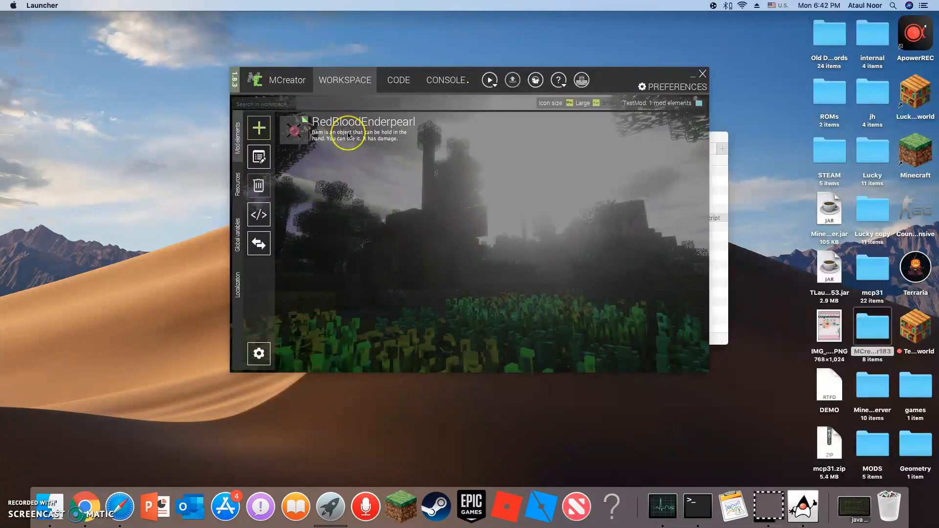
Add a new Recipe mod element named RedBloodC.
left_click(263, 127)
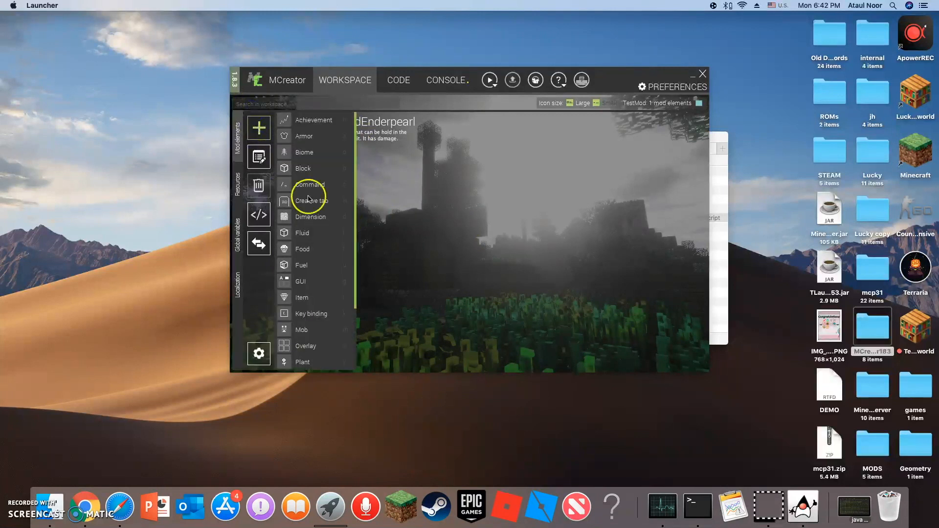
left_click(320, 327)
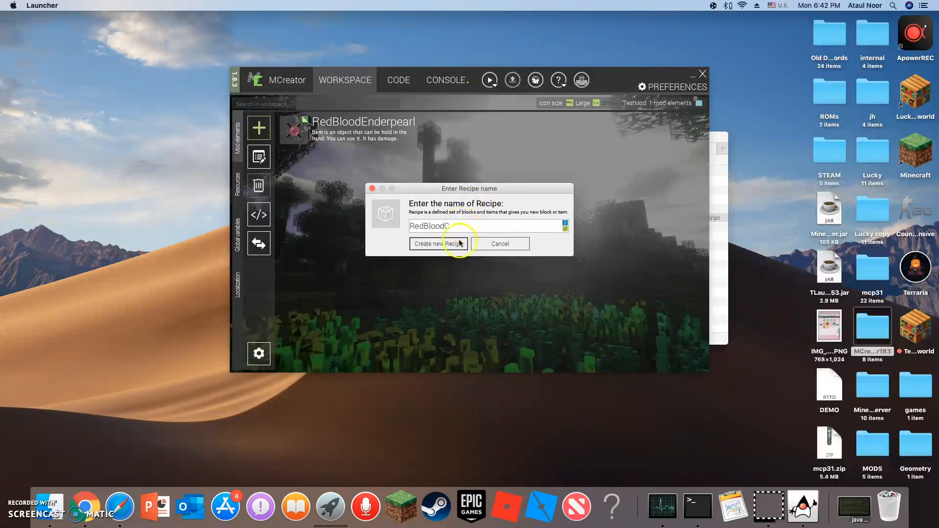
type("RedBloodC")
left_click(459, 243)
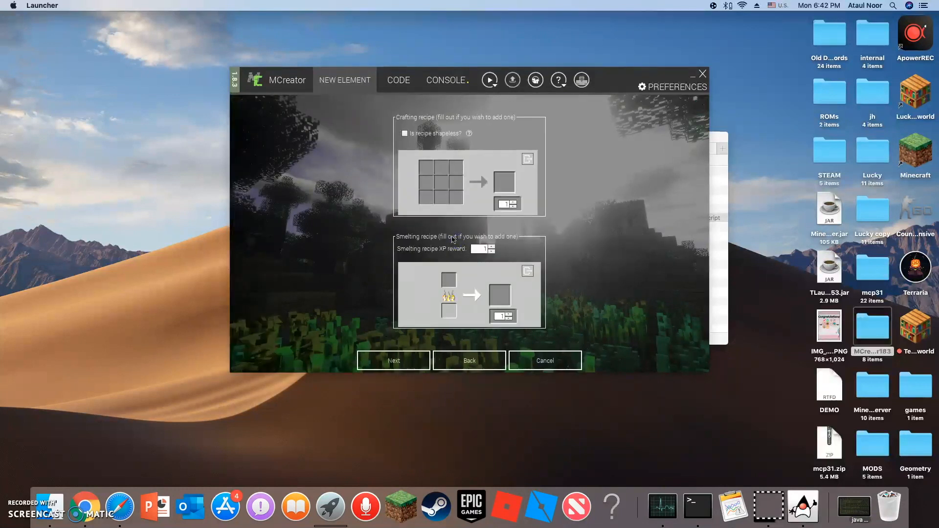
Set the crafting recipe's output to the custom Red Blood Enderpearl item.
left_click(504, 180)
left_click(646, 129)
left_click(507, 182)
left_click(536, 159)
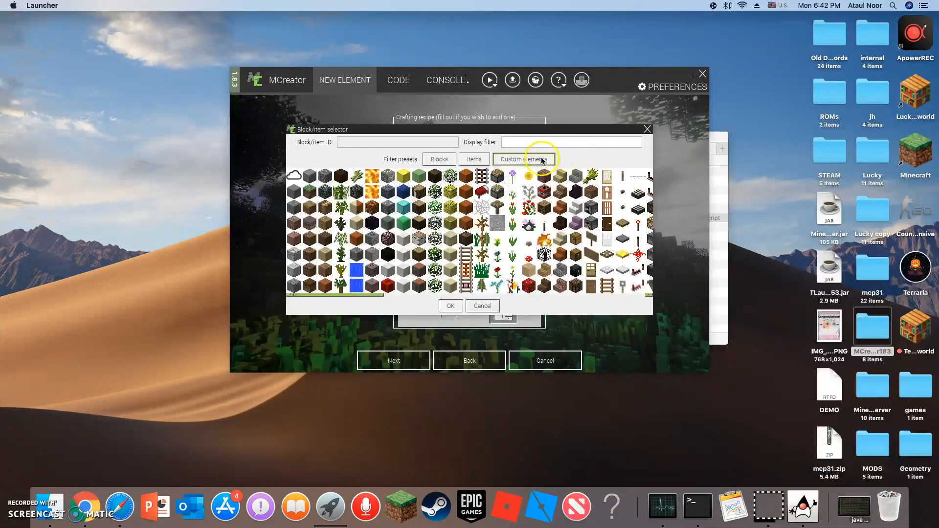
left_click(294, 176)
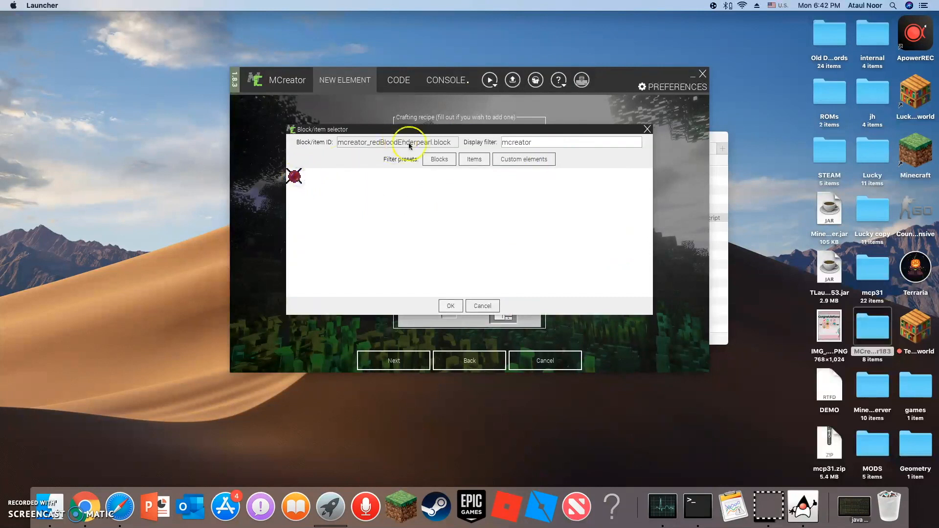
left_click(449, 305)
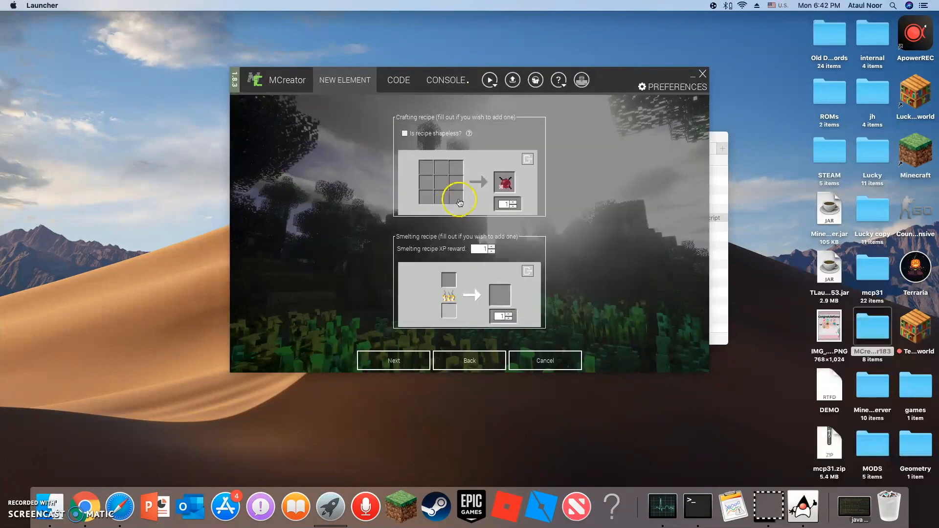
Place a stick in the upper-left slot of the crafting recipe grid.
left_click(431, 172)
left_click(473, 159)
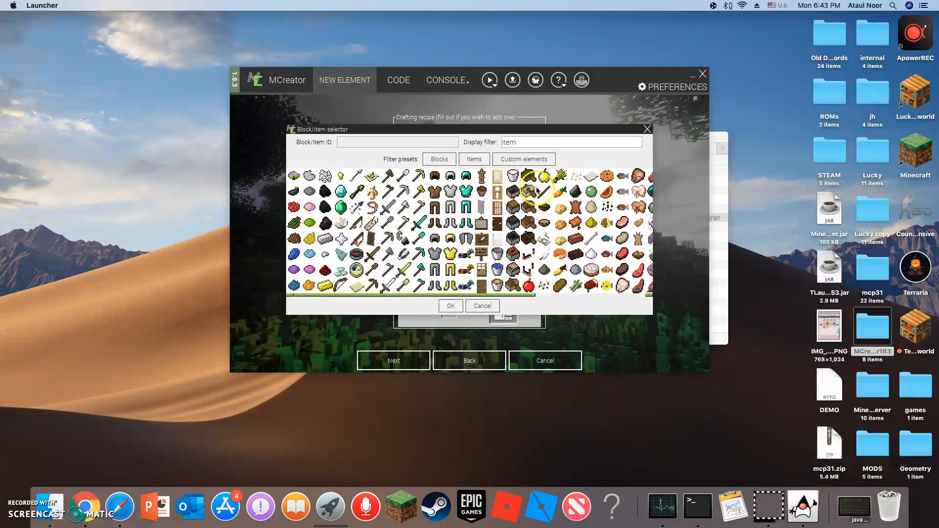
left_click(453, 307)
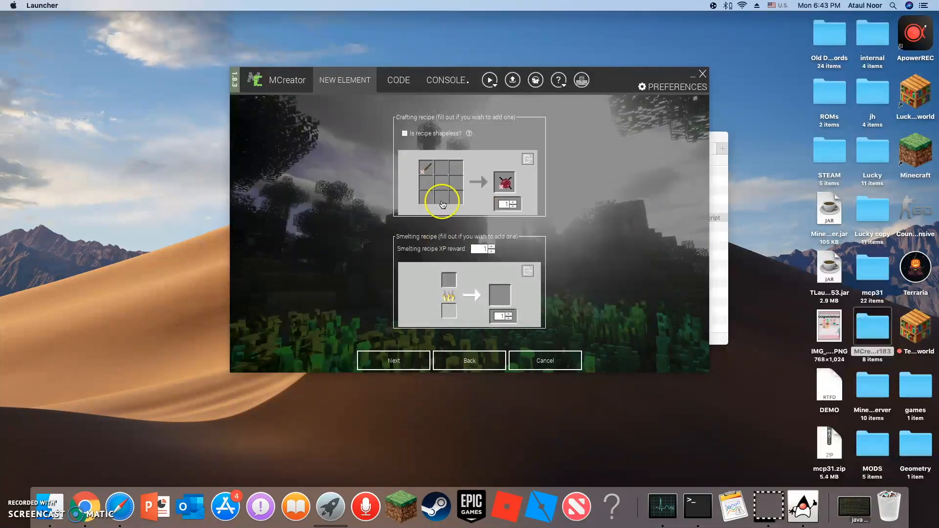
Place a stick in the upper-right slot of the crafting recipe grid.
left_click(457, 181)
left_click(482, 306)
left_click(451, 168)
left_click(473, 159)
left_click(495, 266)
left_click(453, 307)
Place sticks in the lower-right and lower-left slots of the crafting recipe grid.
left_click(451, 194)
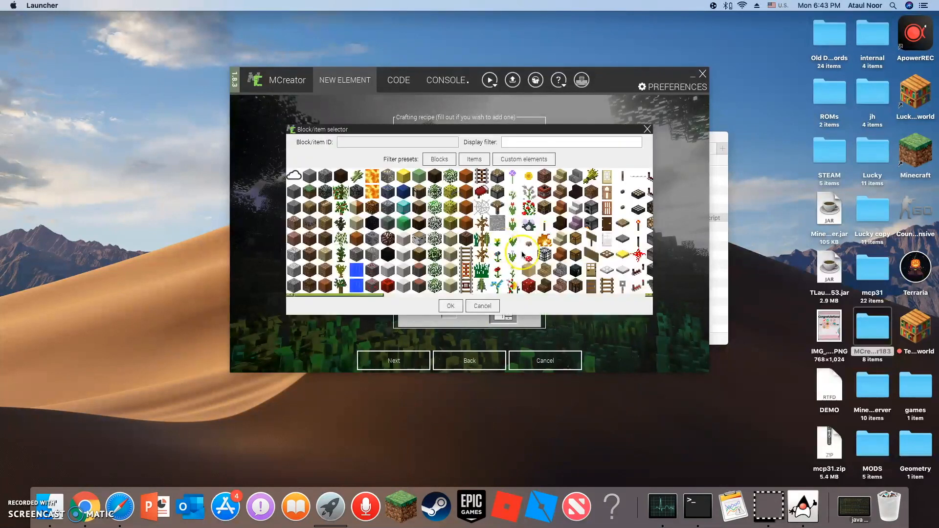
left_click(477, 160)
left_click(545, 192)
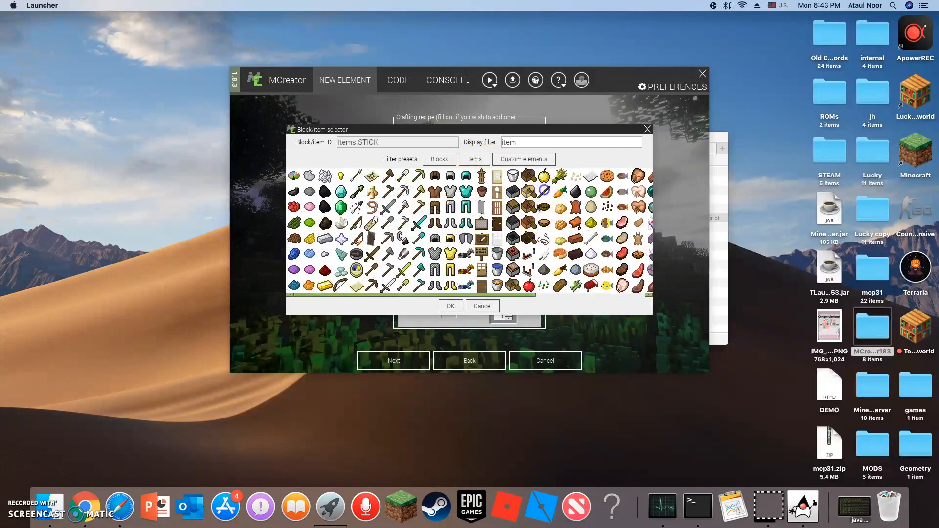
left_click(450, 306)
left_click(425, 198)
left_click(473, 159)
left_click(544, 191)
left_click(448, 301)
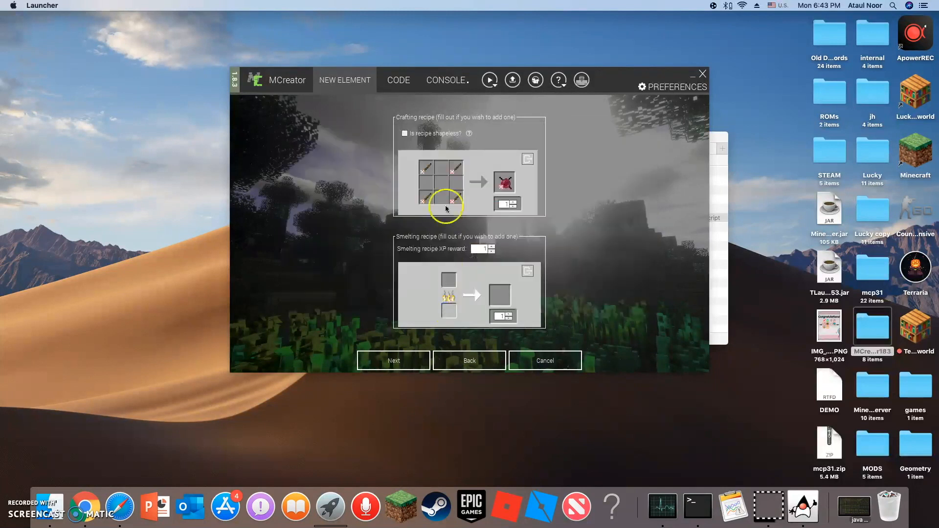
Place an ender pearl in the centre slot of the crafting recipe grid.
left_click(439, 184)
left_click(481, 165)
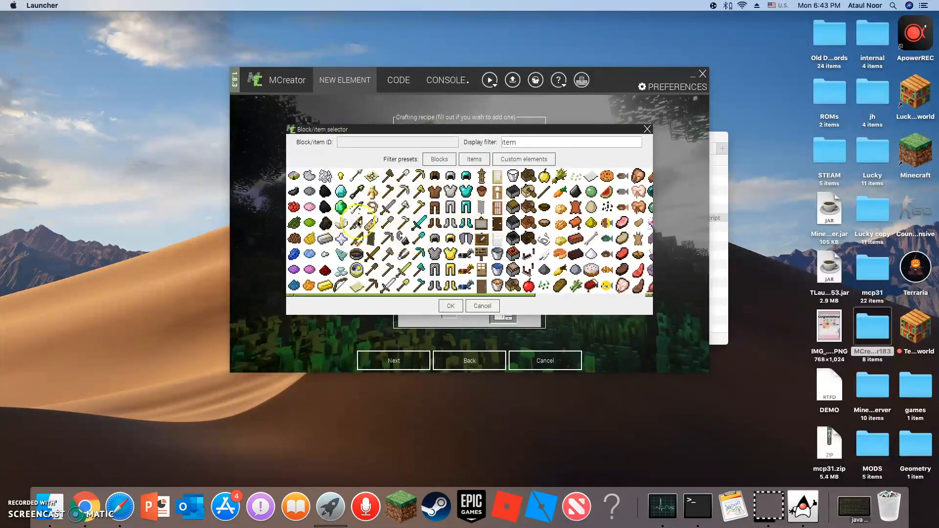
scroll(396, 210, "right", 5)
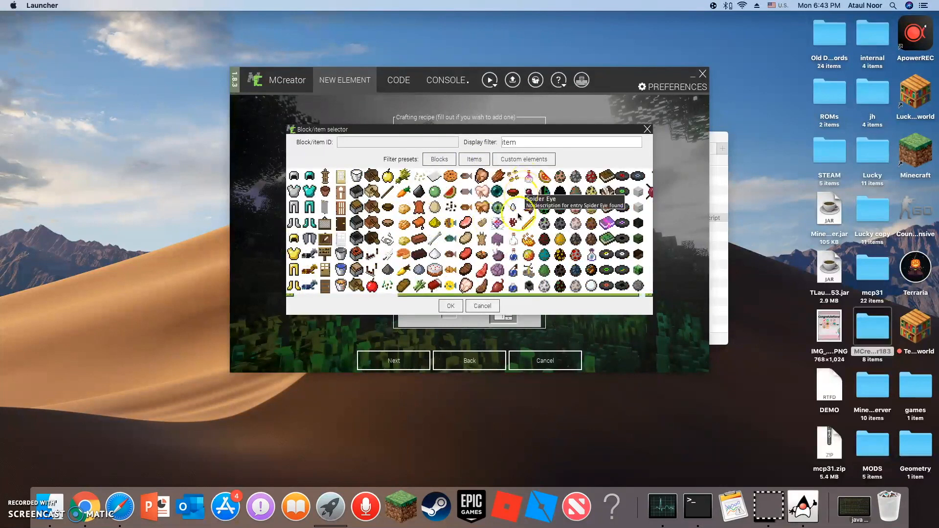
left_click(517, 217)
left_click(450, 305)
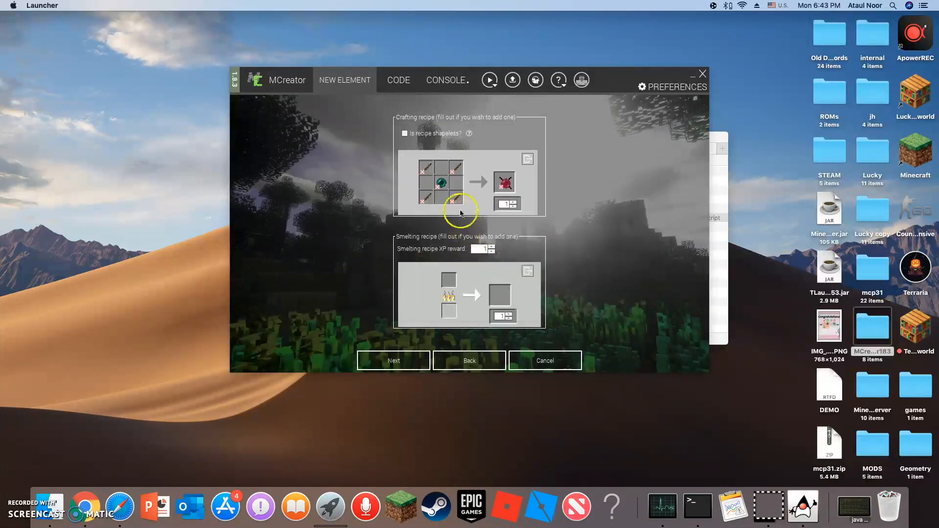
Filter the items by dye, place the red dye in the middle-right recipe slot, and finish creating the recipe.
left_click(456, 186)
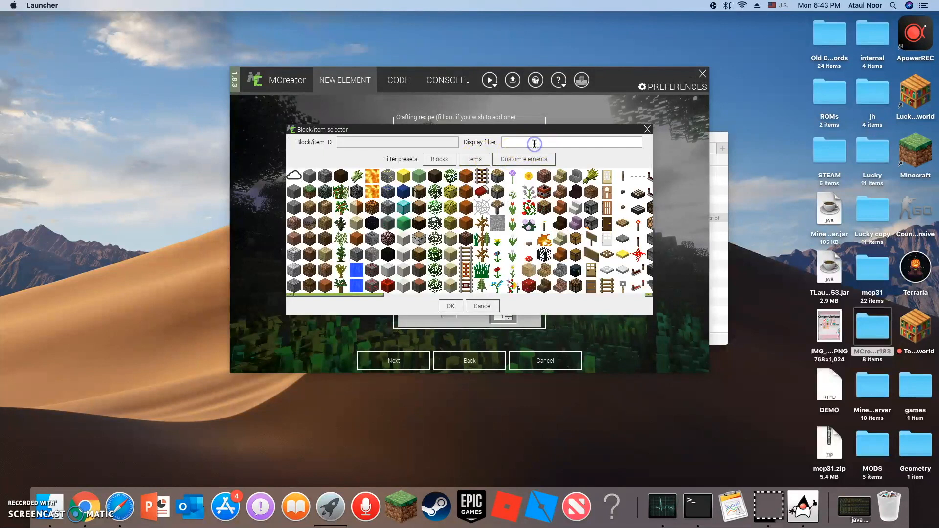
type("dye")
left_click(294, 207)
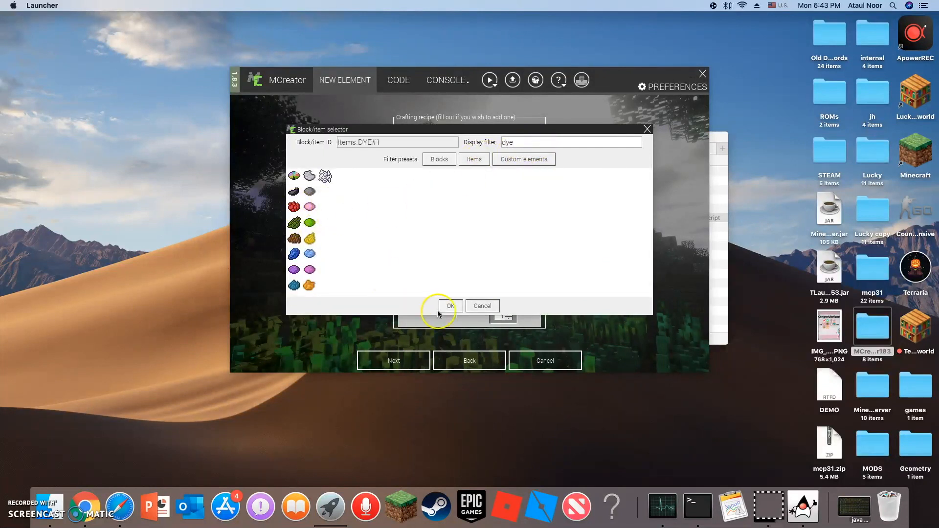
left_click(451, 305)
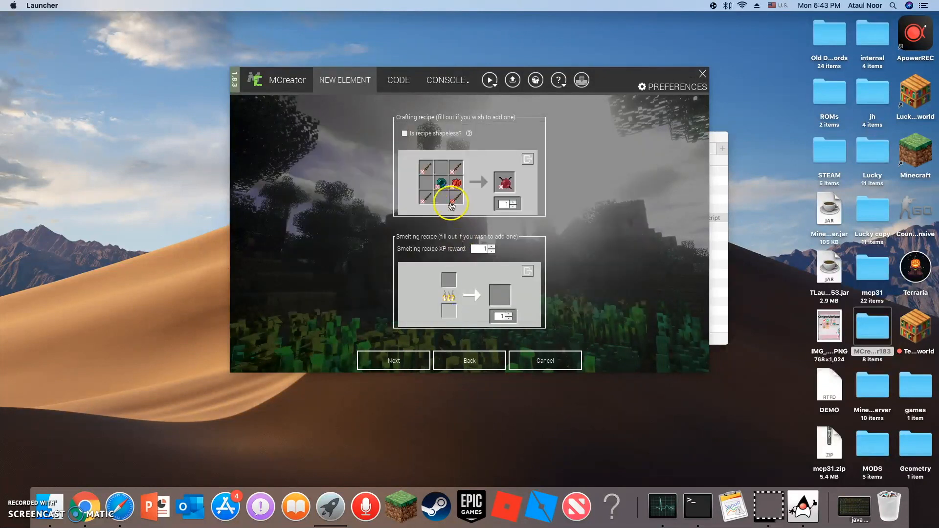
left_click(417, 363)
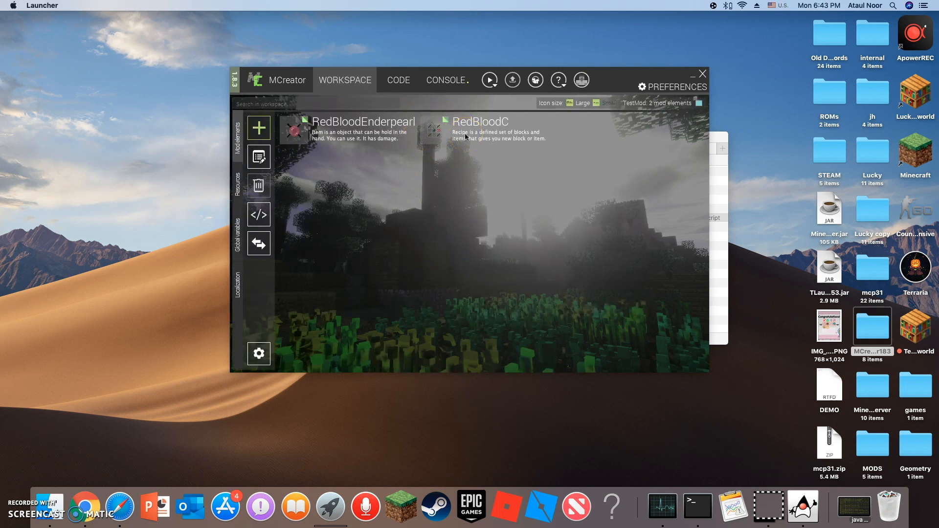
left_click(460, 228)
left_click(23, 458)
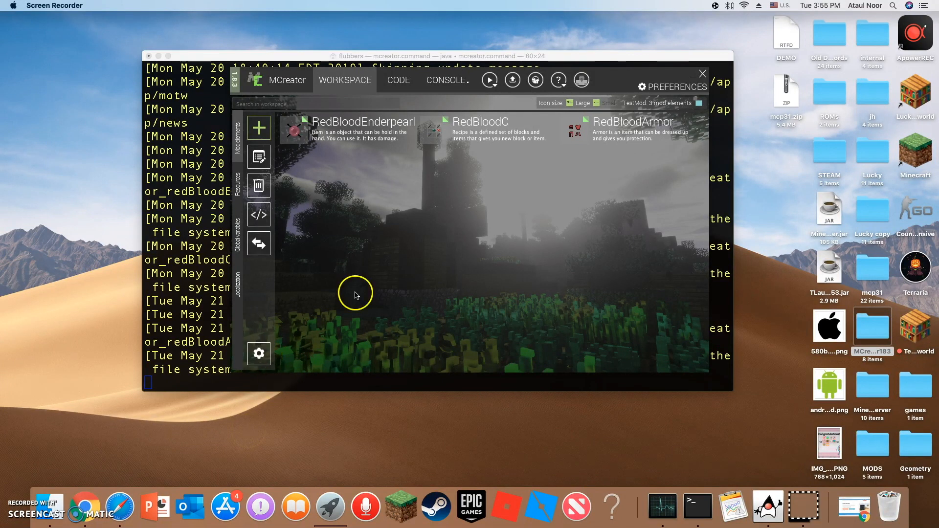
Minimise the Terminal window behind MCreator and reposition the MCreator window on the desktop.
left_click_drag(628, 82, 616, 151)
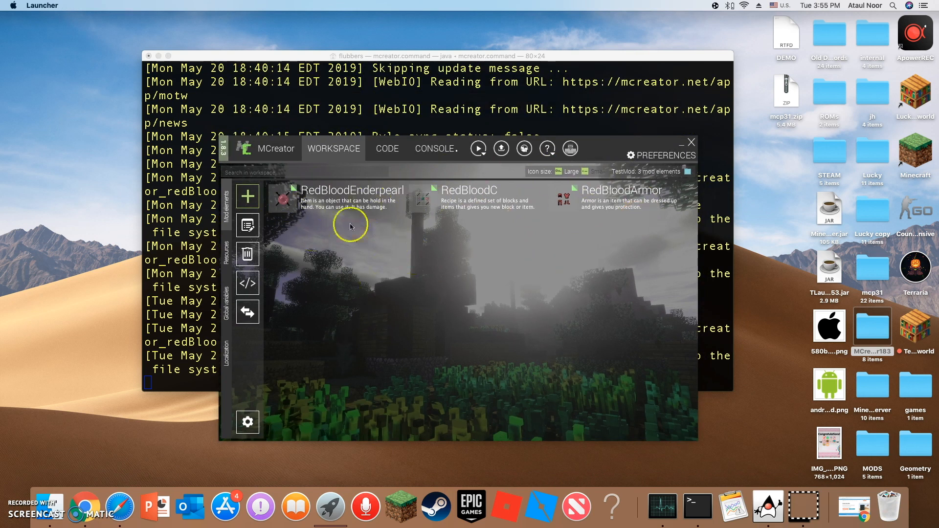
left_click(251, 55)
left_click(158, 56)
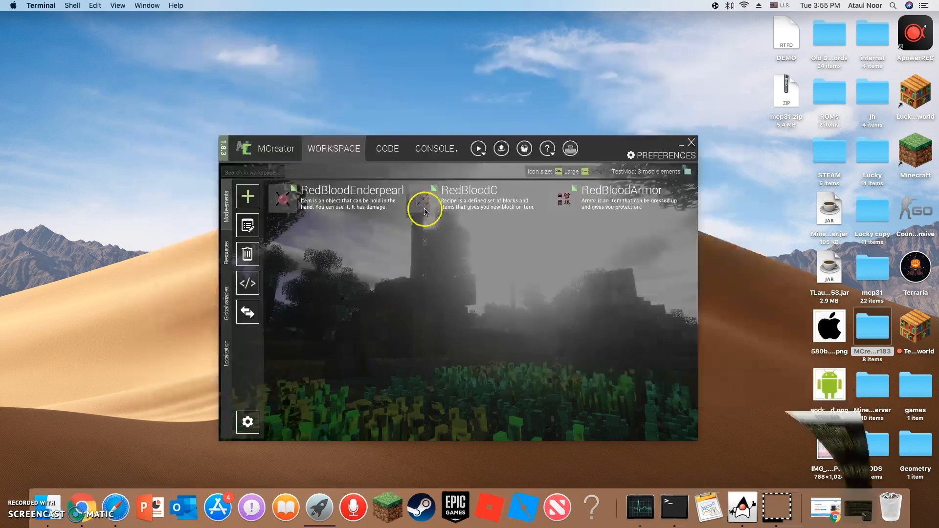
left_click_drag(602, 147, 597, 85)
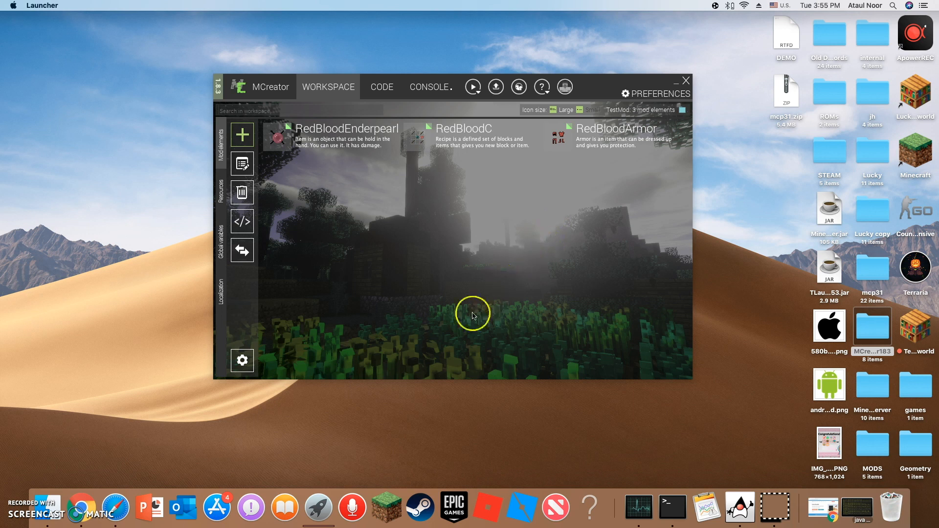
Select the RedBloodArmor element and look through the mod element types available to add.
left_click(569, 136)
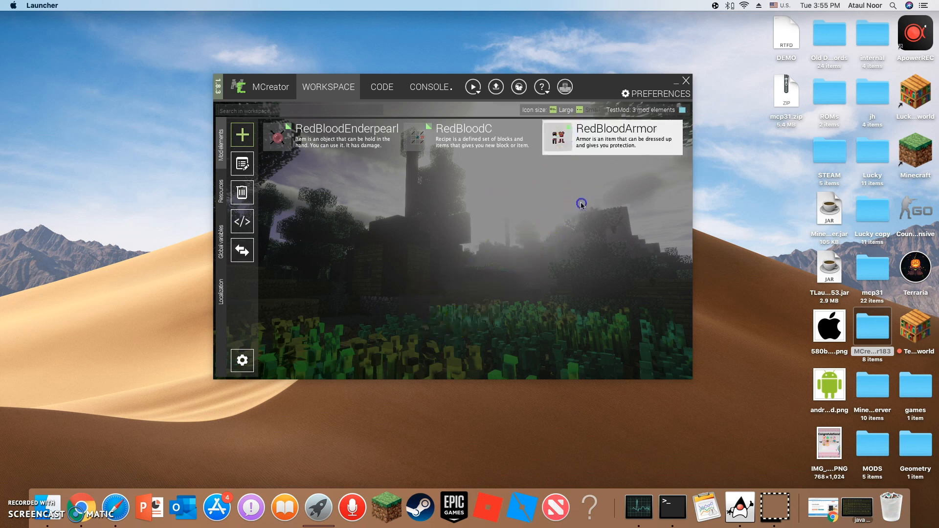
left_click(408, 140)
left_click(469, 187)
left_click(238, 139)
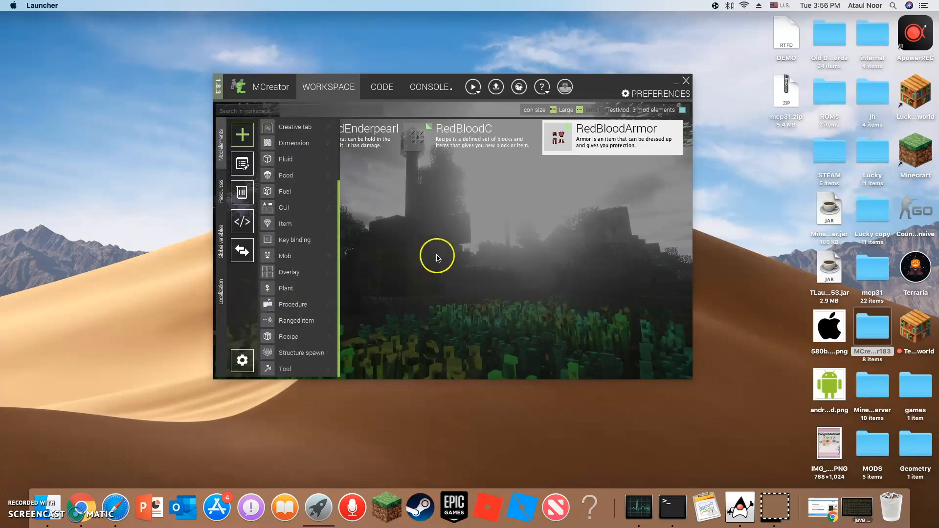
left_click(387, 254)
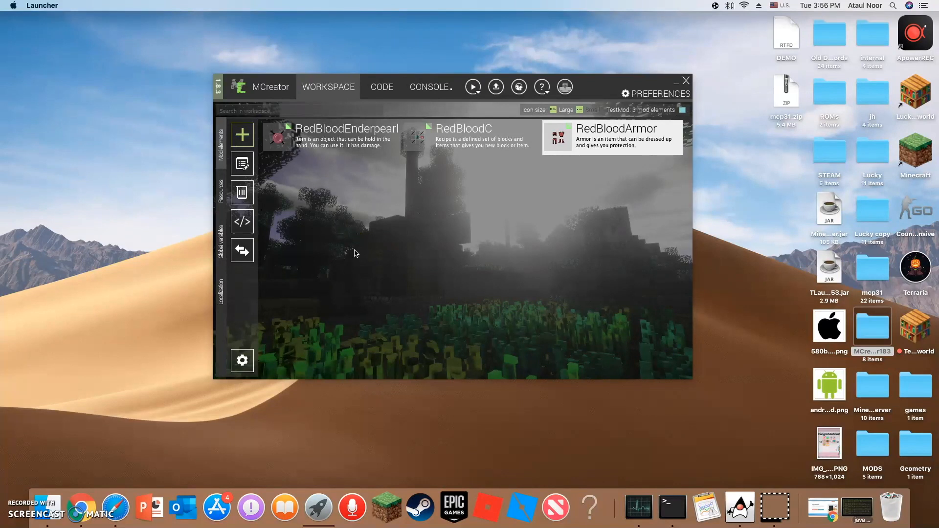
Review the build log in the console and run the Gradle build of the workspace again.
left_click(425, 92)
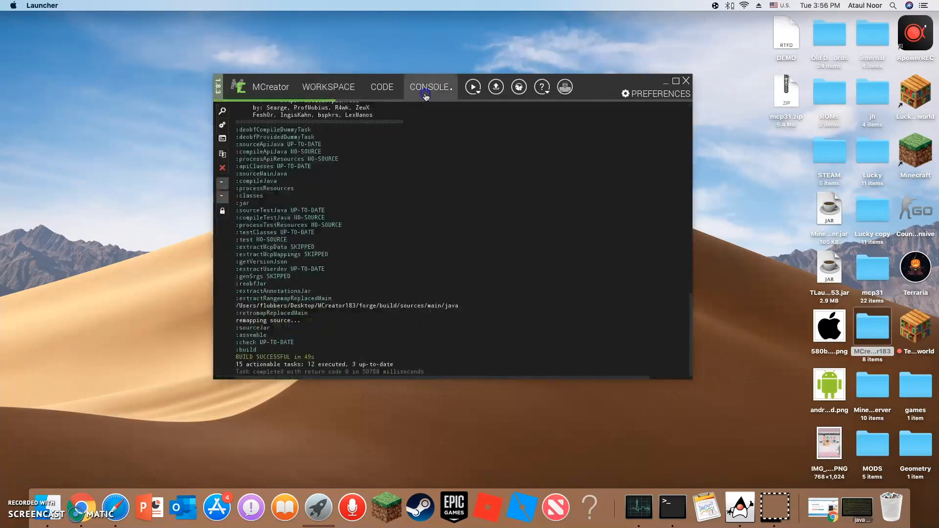
scroll(328, 264, "up", 2)
scroll(318, 294, "down", 2)
scroll(321, 254, "up", 10)
scroll(321, 256, "down", 10)
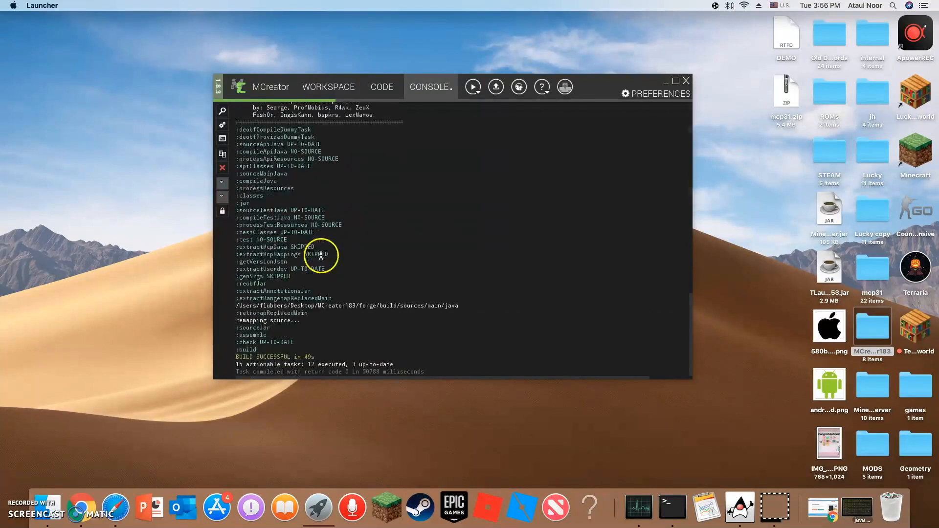
left_click(222, 126)
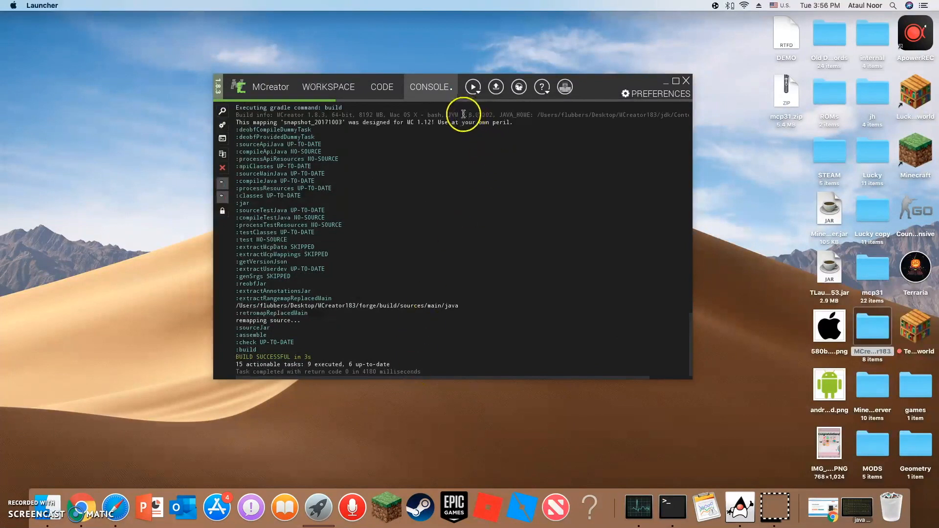
left_click(493, 151)
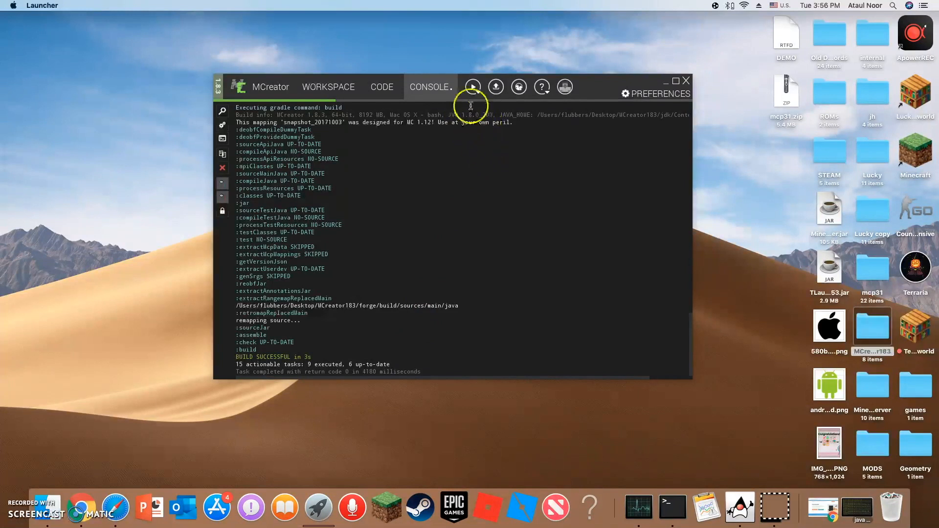
Start the Minecraft client test environment from the workspace and show its console output.
left_click(331, 88)
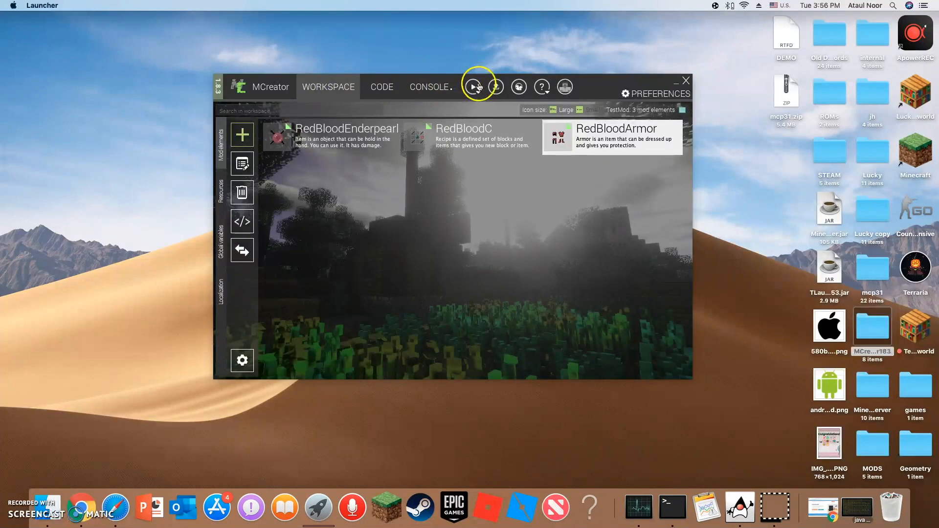
left_click(473, 88)
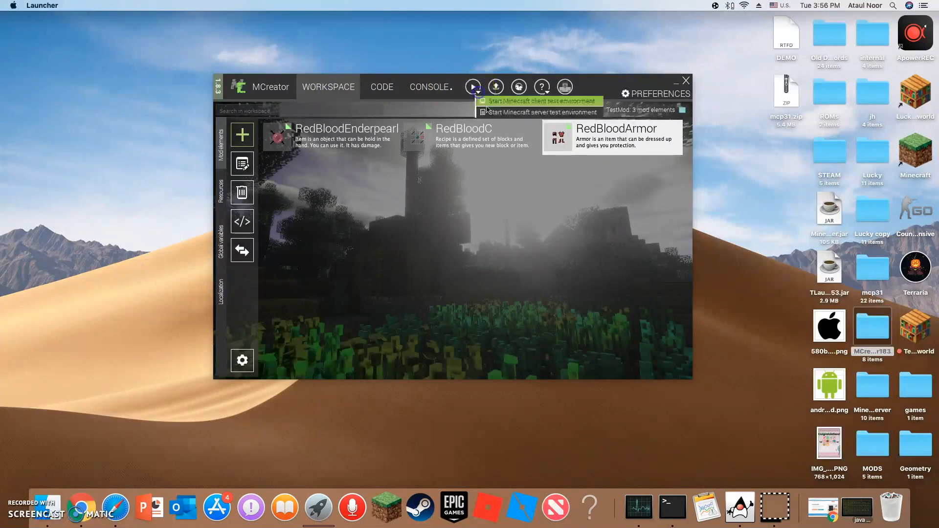
left_click(519, 103)
left_click(429, 87)
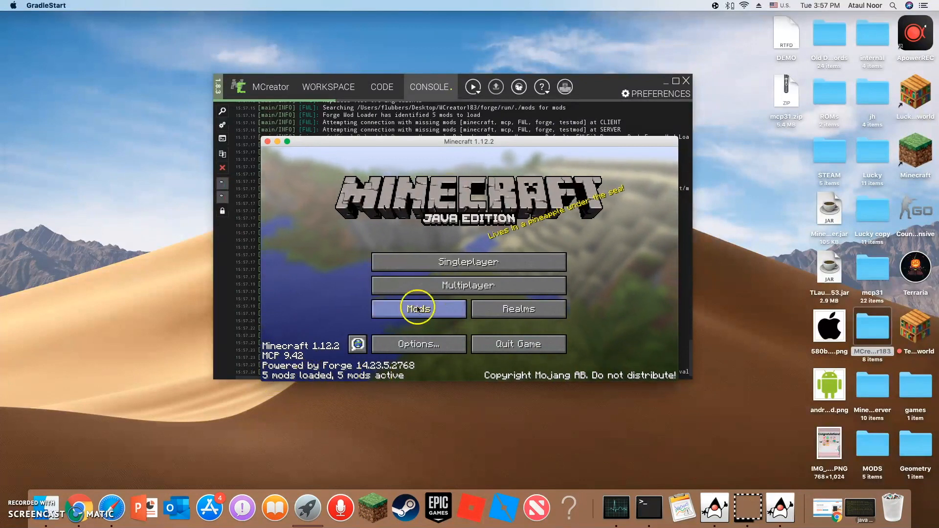
Check the TestMod entry's details in Minecraft's mod list and return to the title screen.
left_click(442, 310)
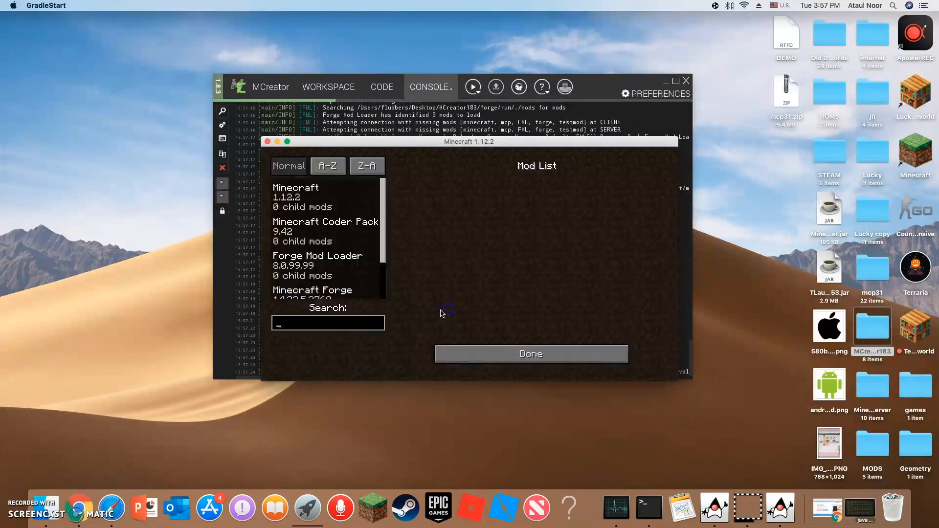
scroll(294, 235, "down", 3)
left_click(317, 269)
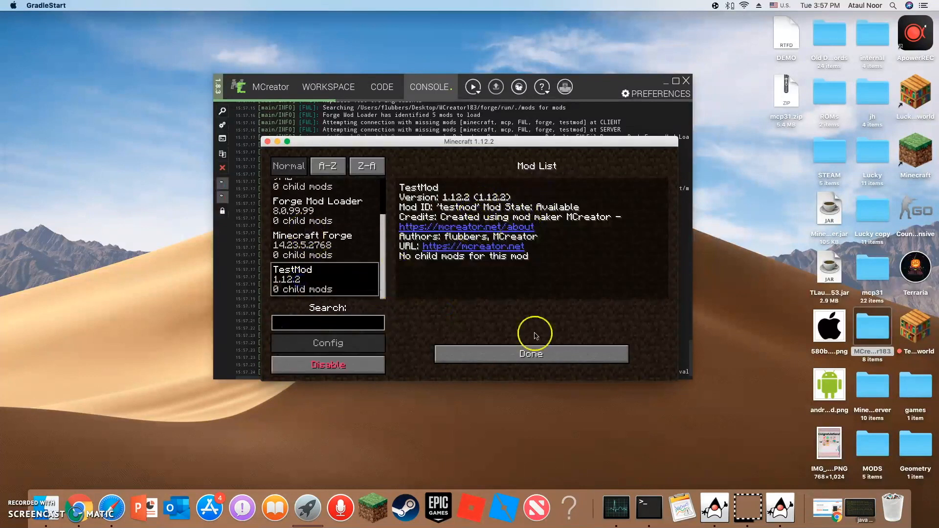
left_click(526, 353)
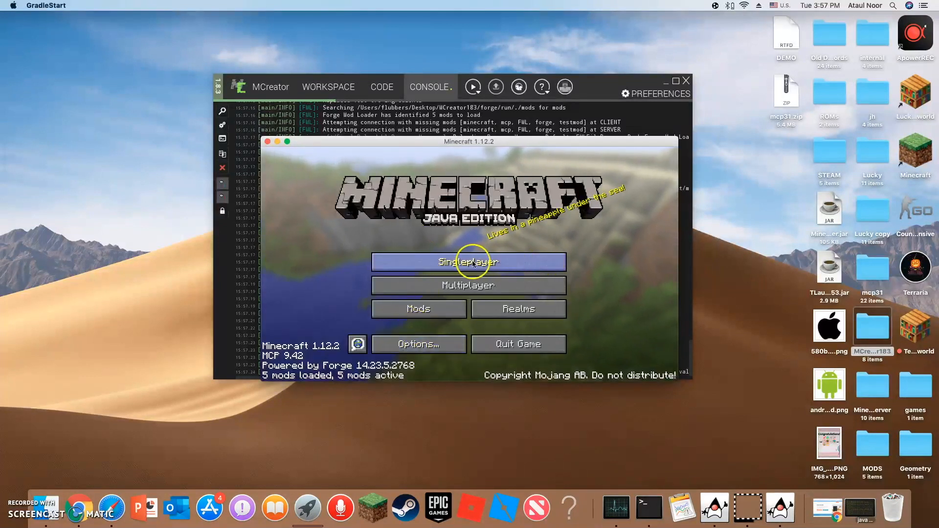
Create a singleplayer world named Debug Test World in Creative mode with the Superflat world type.
left_click(473, 263)
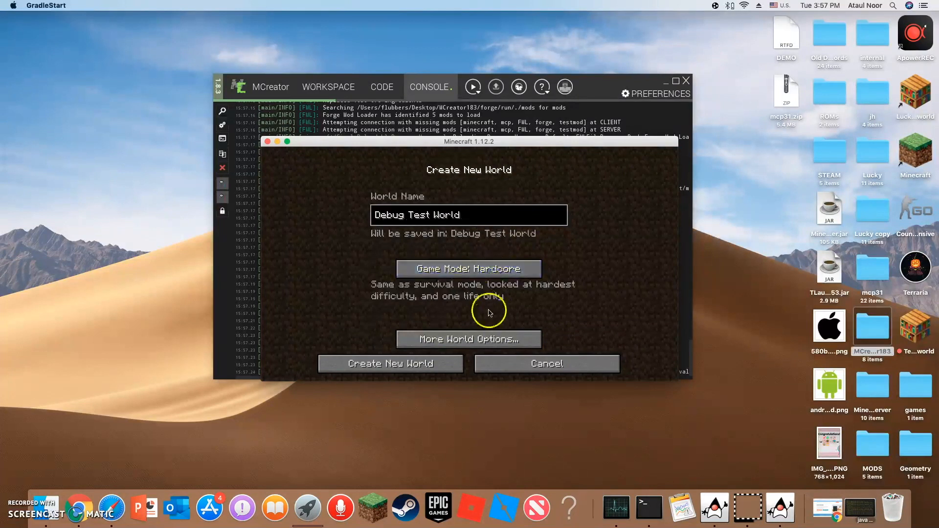
left_click(489, 269)
left_click(488, 340)
left_click(562, 250)
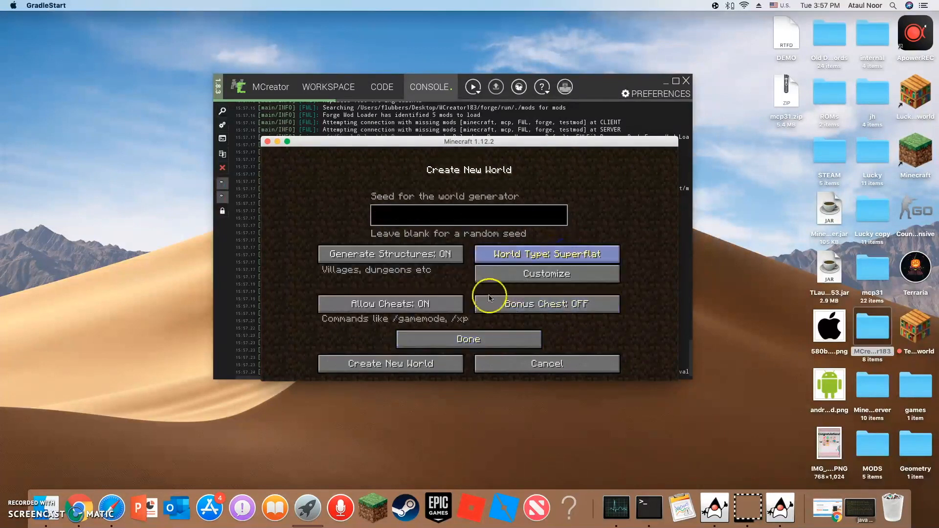
left_click(432, 346)
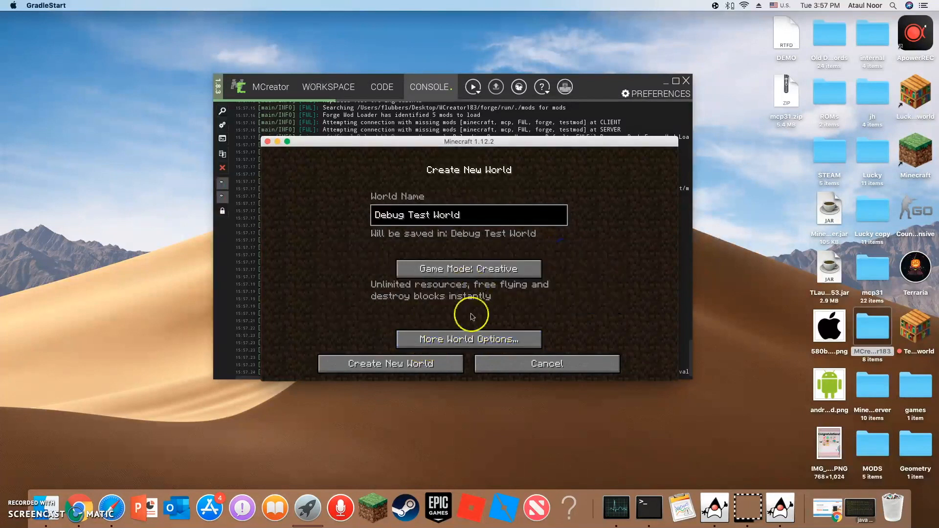
left_click(469, 339)
left_click(465, 341)
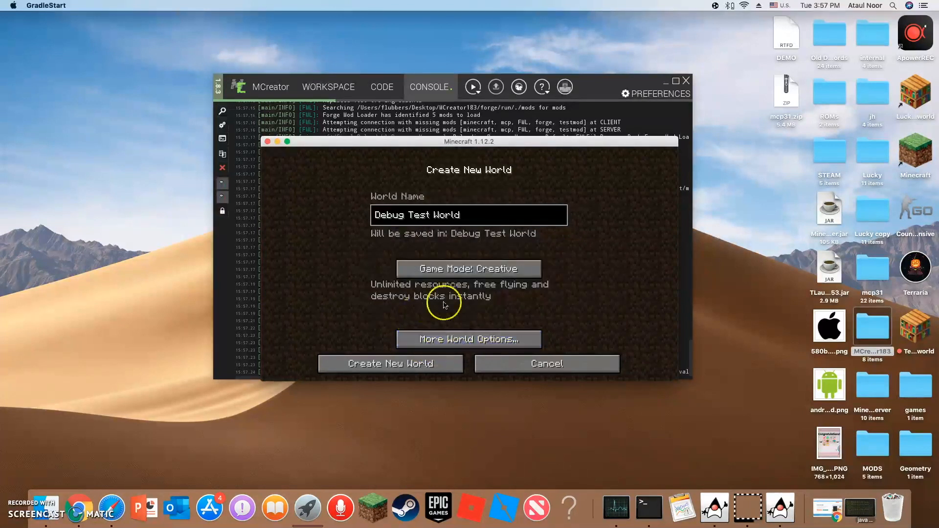
left_click(416, 362)
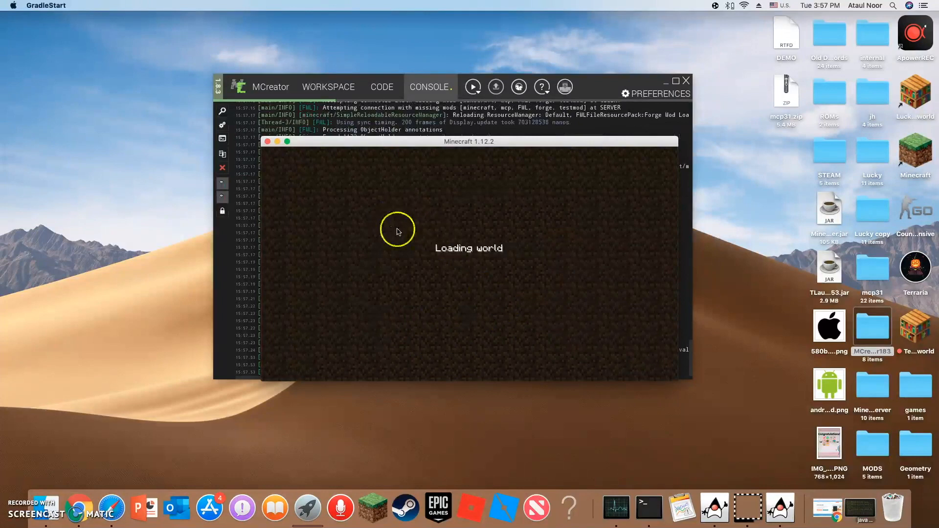
Switch the Minecraft window to full screen, pause the game and go to the adjacent desktop space.
left_click(288, 141)
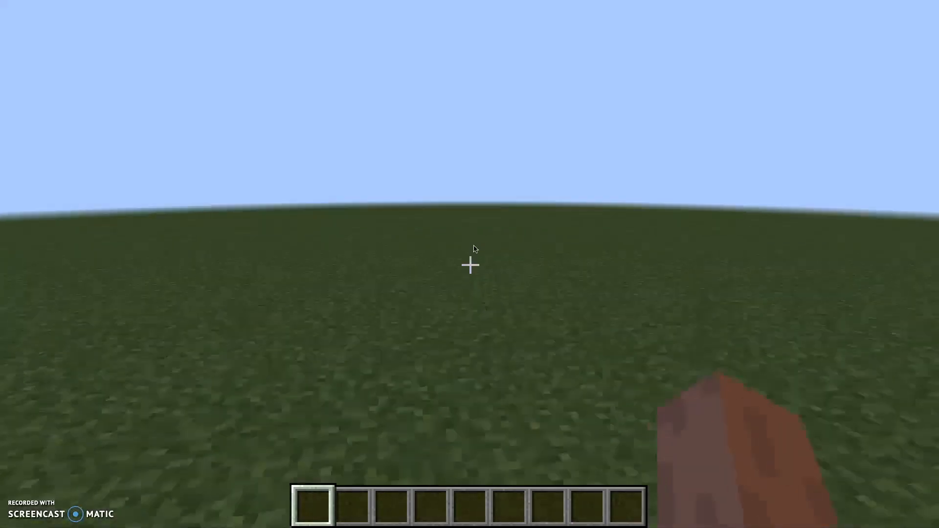
key("Escape")
key("ctrl+Left")
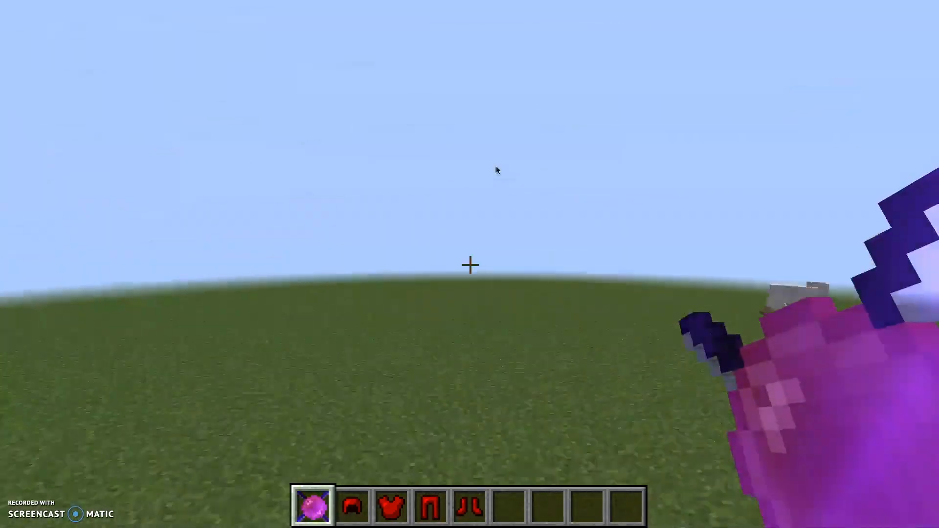
Raise the render distance to 13 chunks in the video settings and resume the game.
key("Escape")
left_click(376, 307)
left_click(376, 196)
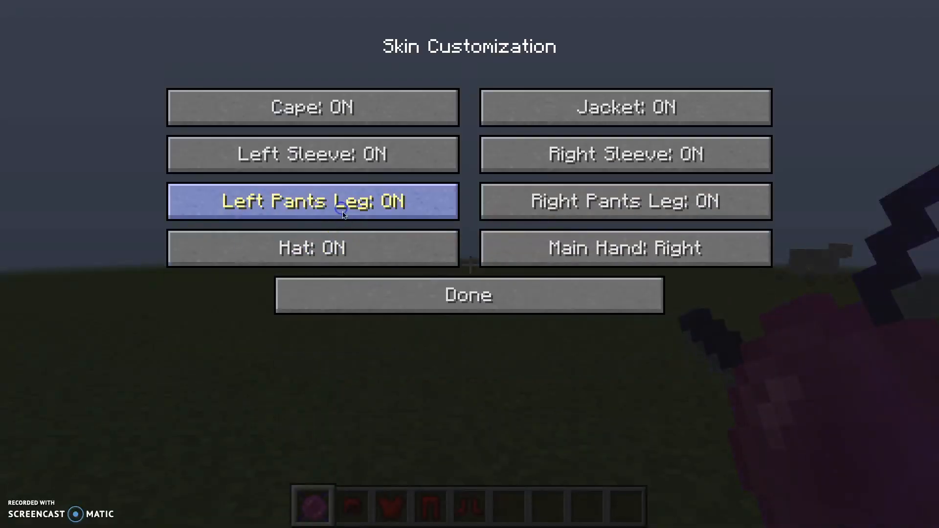
left_click(375, 287)
left_click(375, 237)
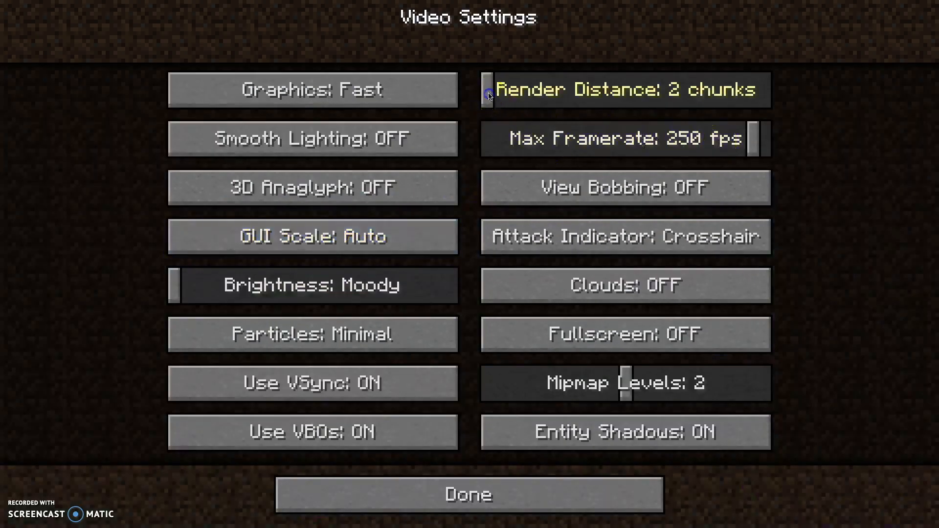
left_click(499, 482)
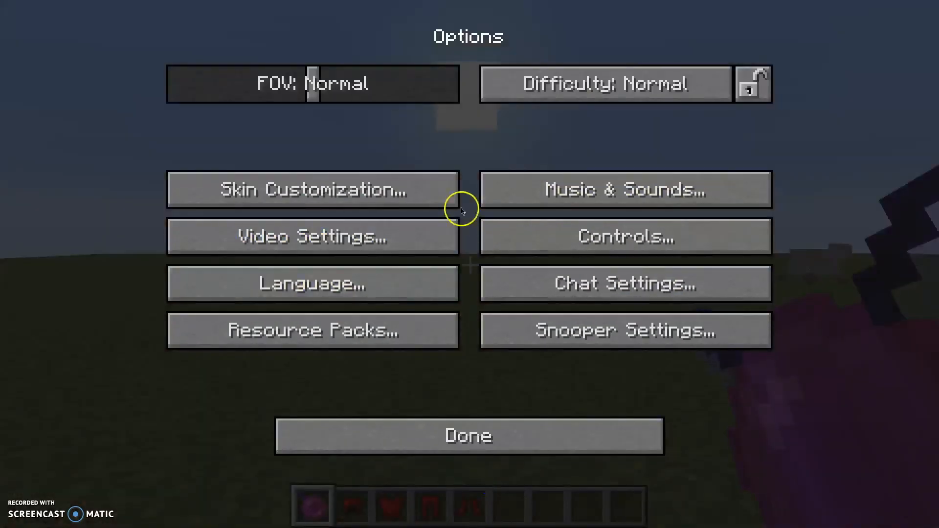
left_click(440, 428)
left_click(462, 149)
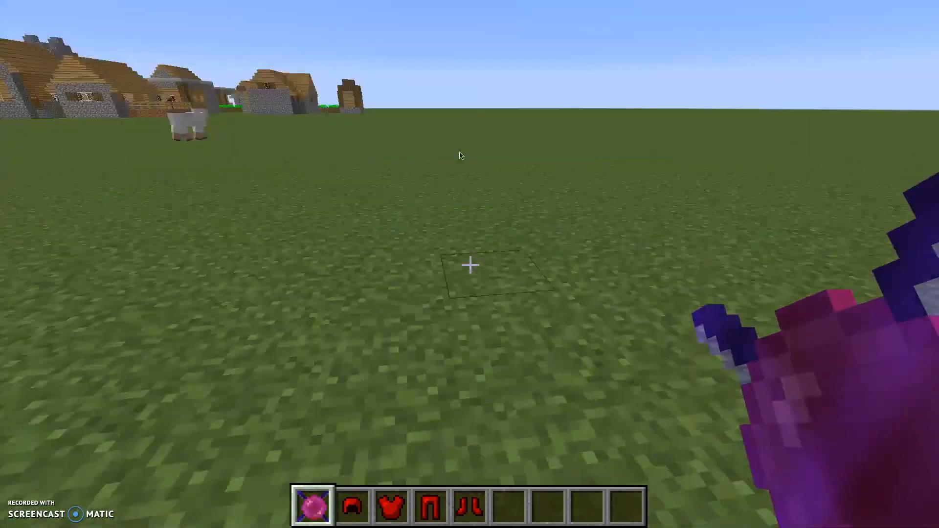
Examine the item descriptions of the Red Blood Armor Helmet and Red Blood Enderpearl in the creative inventory.
key("e")
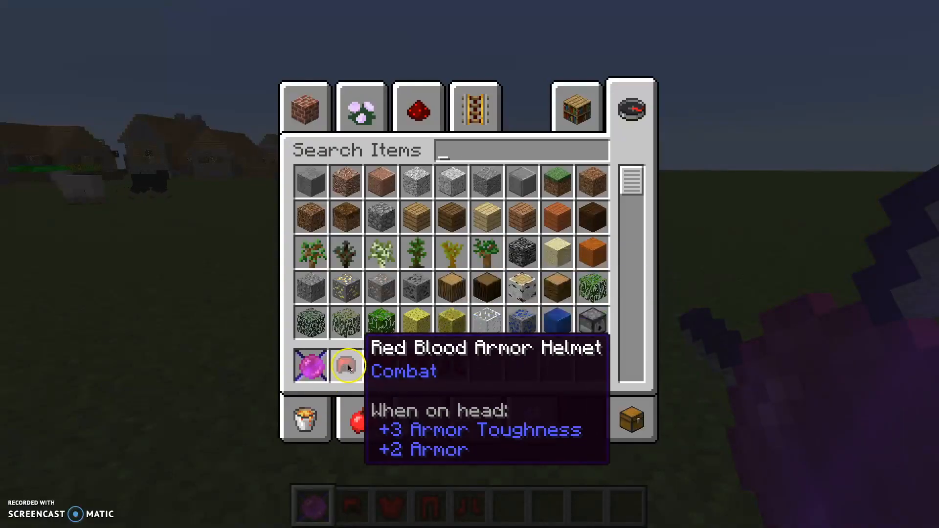
left_click(317, 368)
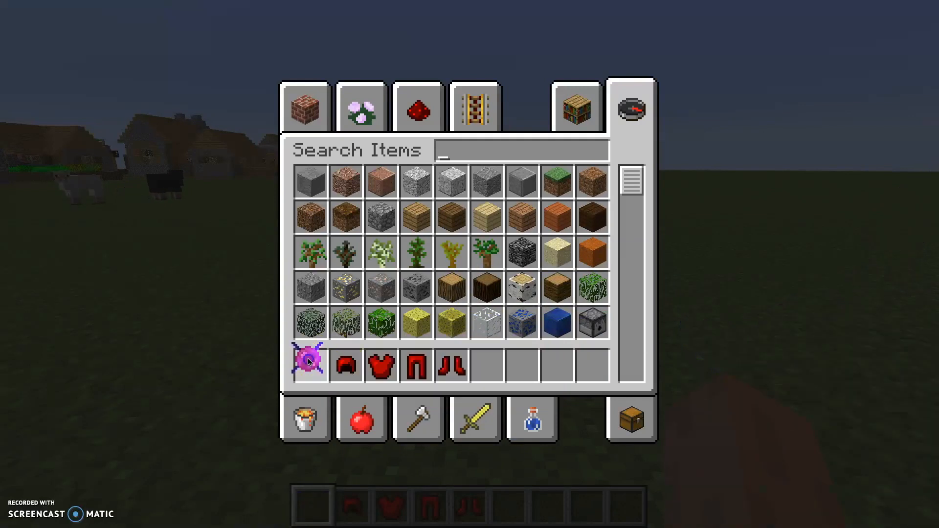
left_click(311, 363)
type("ww")
key("Escape")
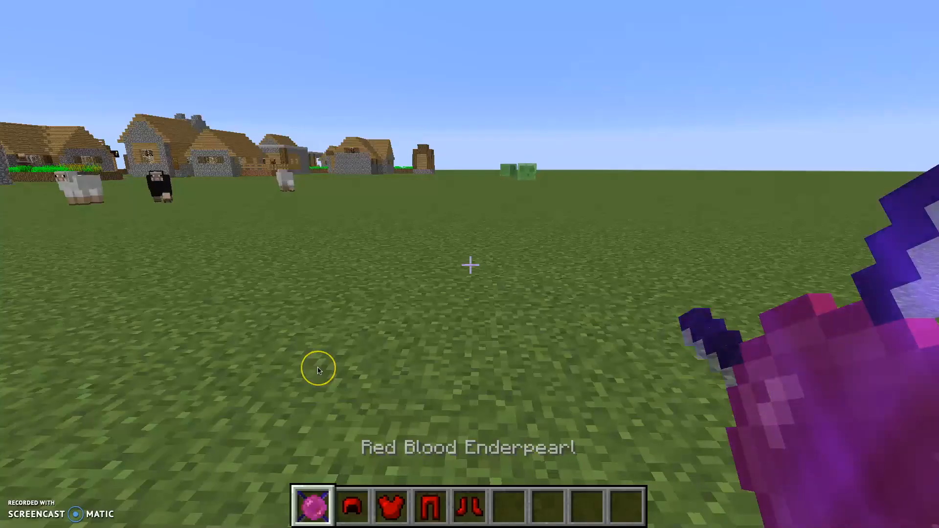
key("w")
key("e")
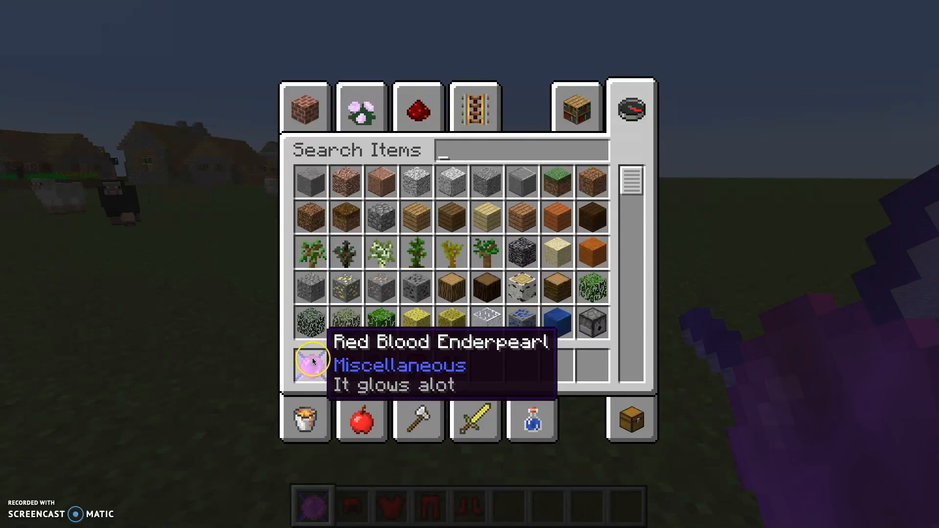
key("Escape")
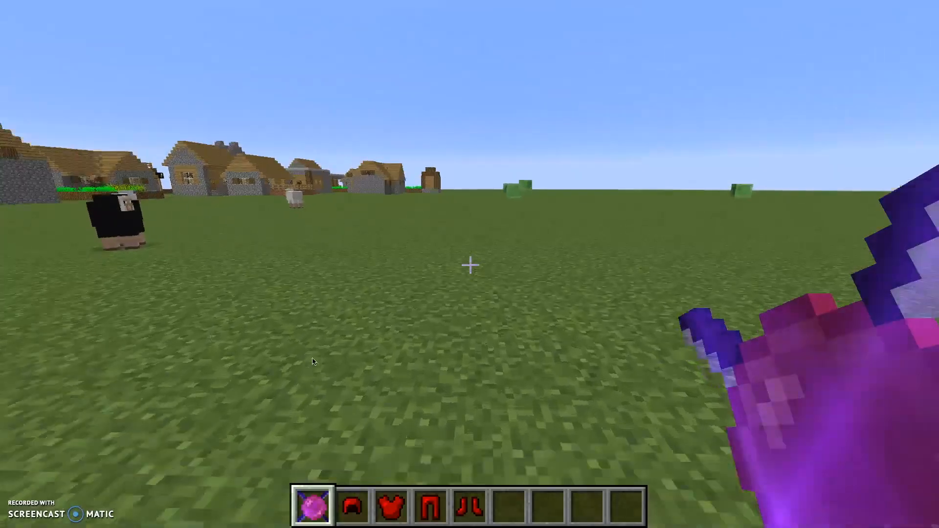
Change the game mode to Survival and equip the Red Blood armor helmet, chestplate, leggings and boots from the hotbar.
key("e")
key("Escape")
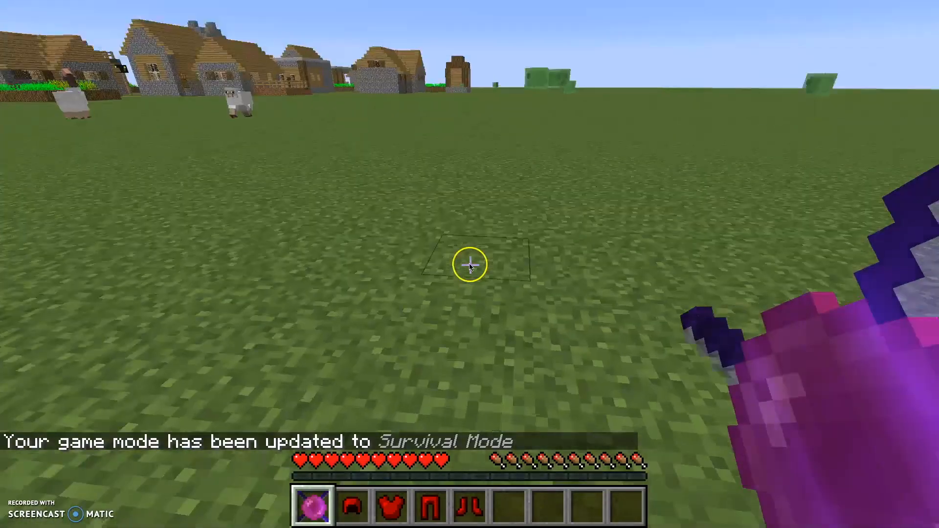
scroll(469, 265, "down", 1)
right_click(470, 266)
scroll(469, 266, "down", 1)
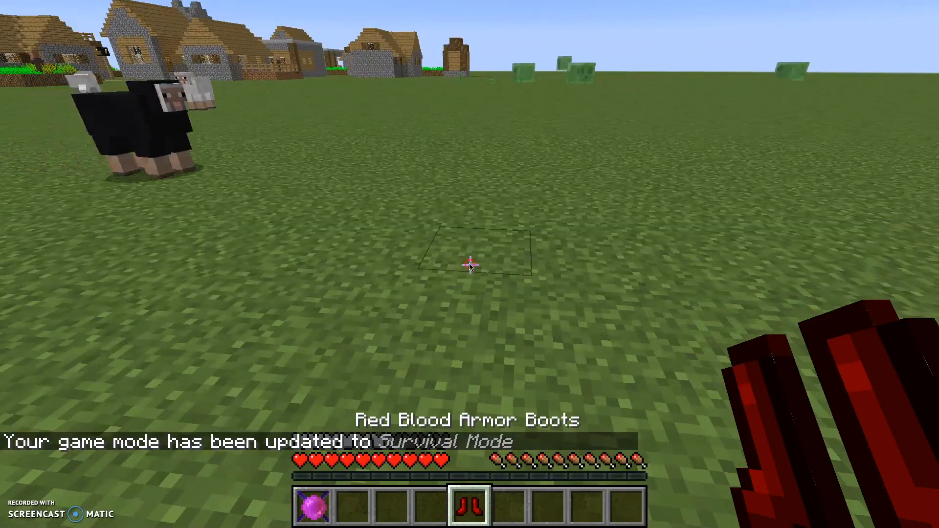
right_click(469, 266)
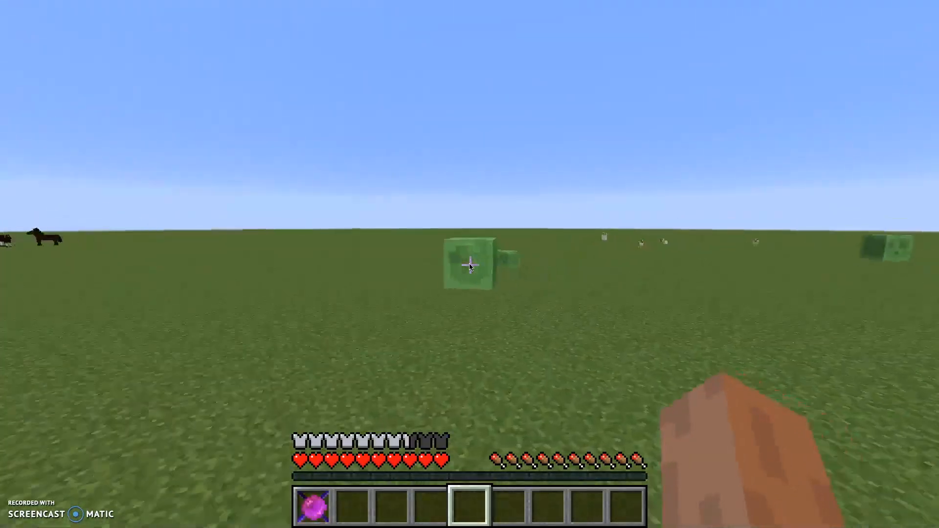
Hold the Red Blood Enderpearl and try using it on the grass near the village.
key("1")
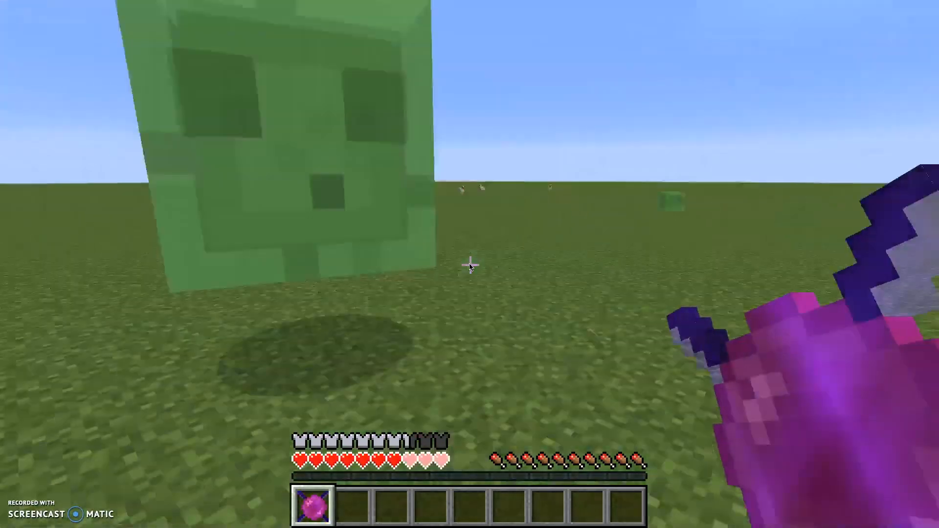
key("w")
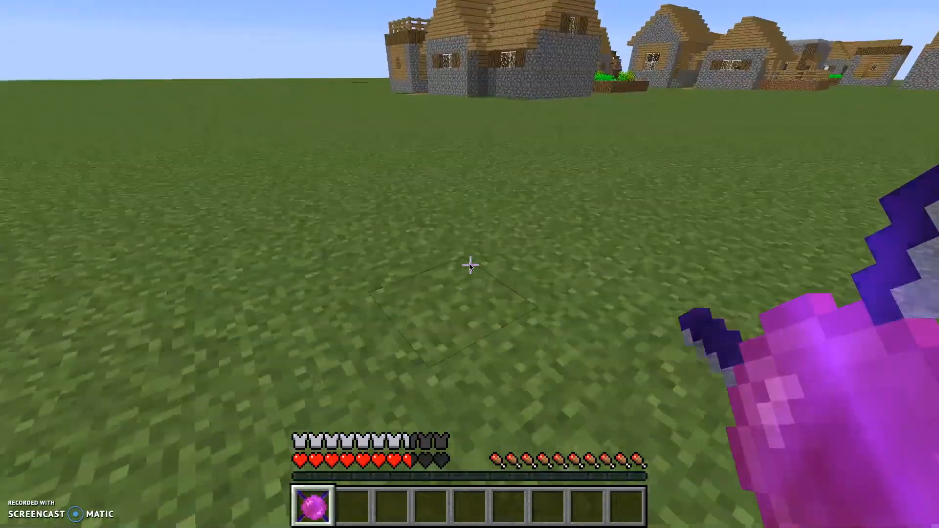
left_click(469, 265)
right_click(469, 265)
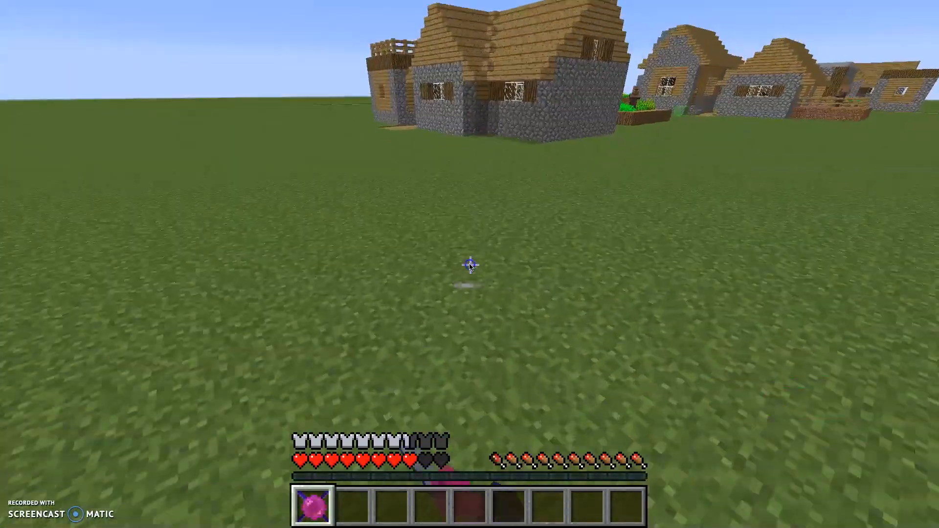
right_click(470, 265)
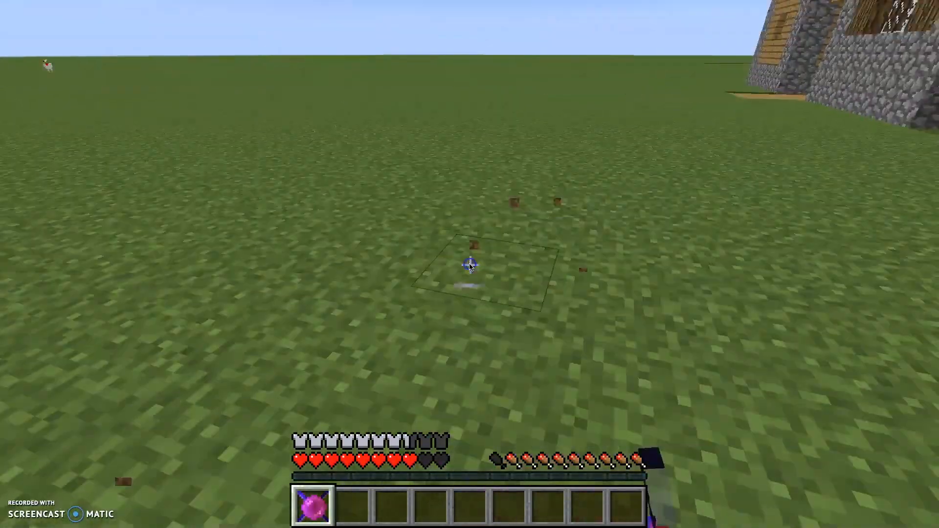
right_click(469, 265)
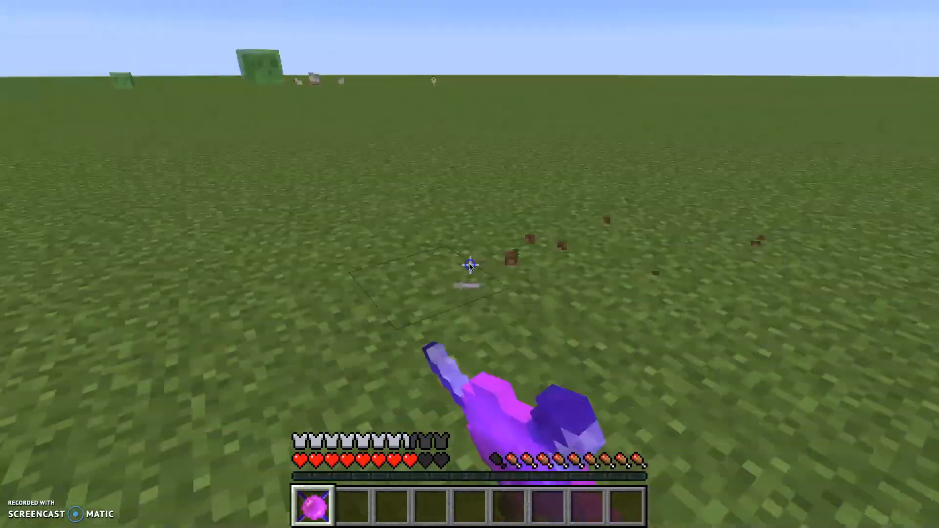
Check the equipped Red Blood armor and the leggings' stats in the survival inventory.
key("e")
key("e")
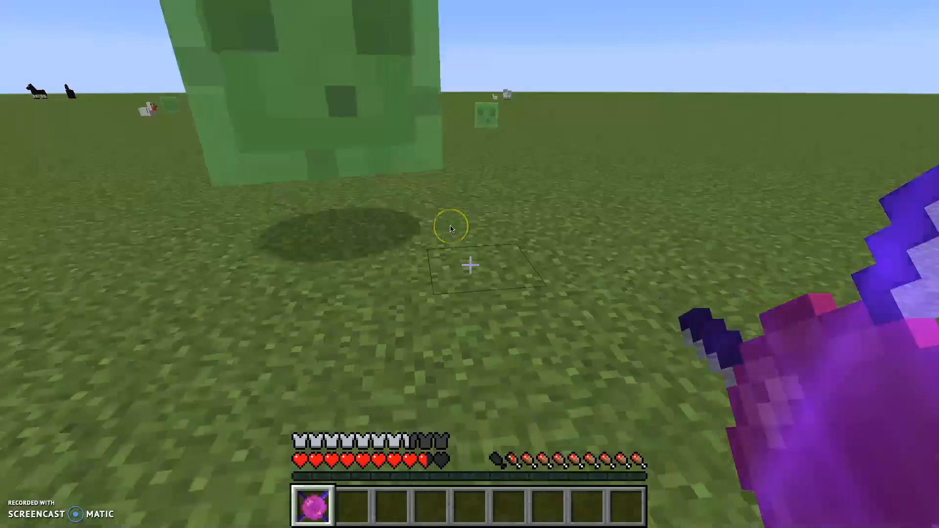
key("e")
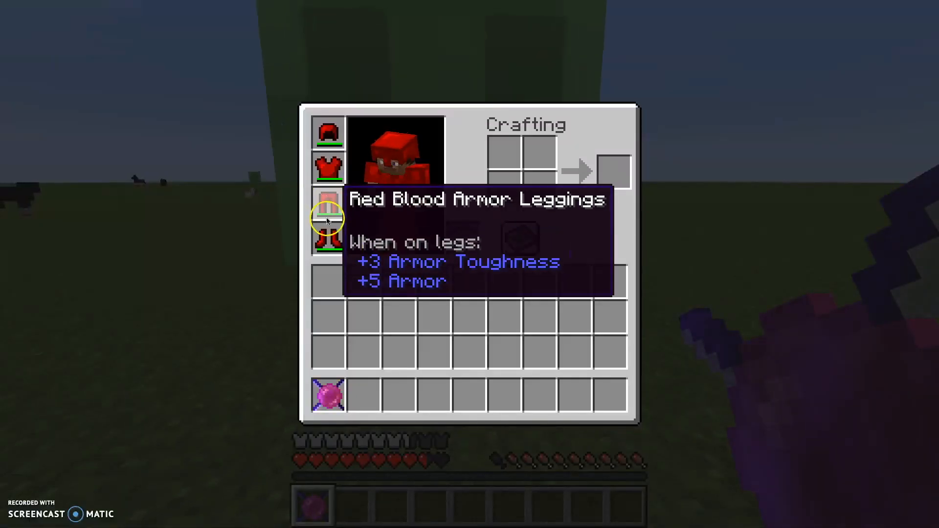
key("e")
Attack the large slime repeatedly with the Red Blood Enderpearl to test its damage.
key("s")
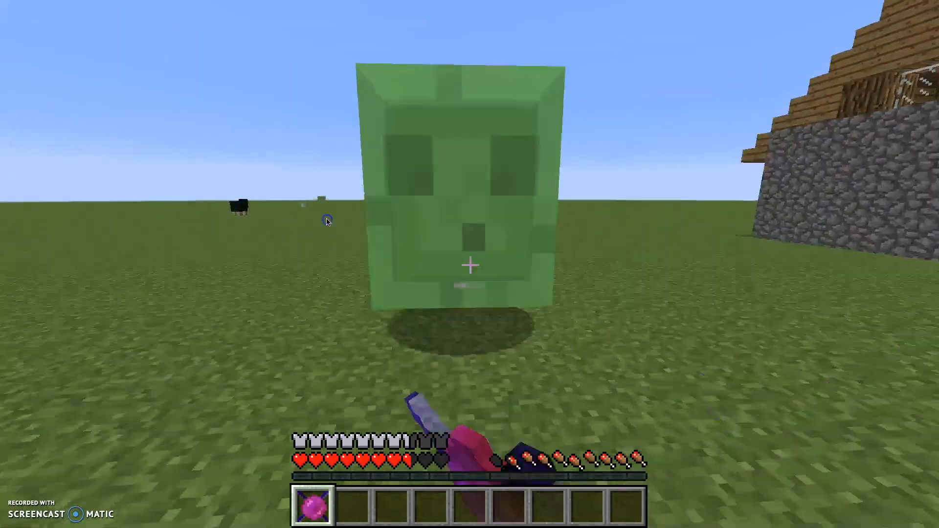
left_click(327, 221)
left_click(327, 221)
left_click(326, 222)
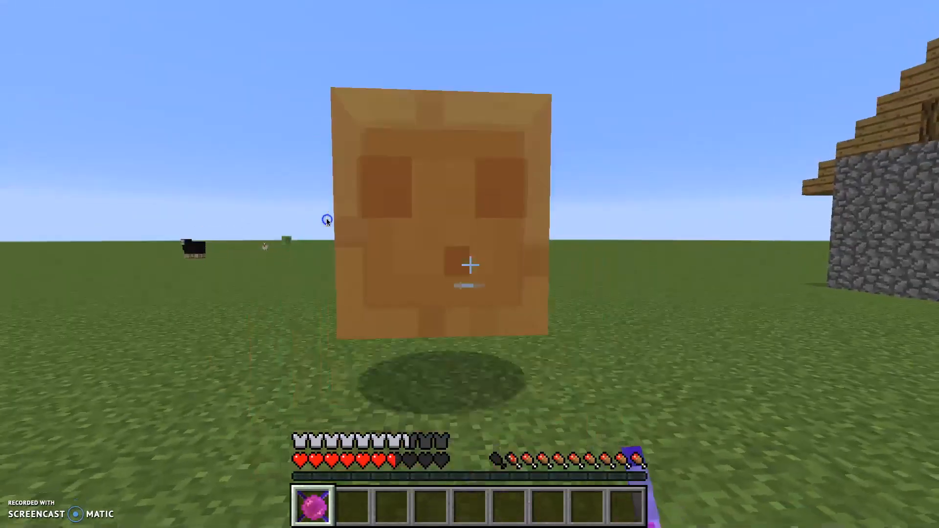
key("w")
left_click(327, 221)
left_click(326, 222)
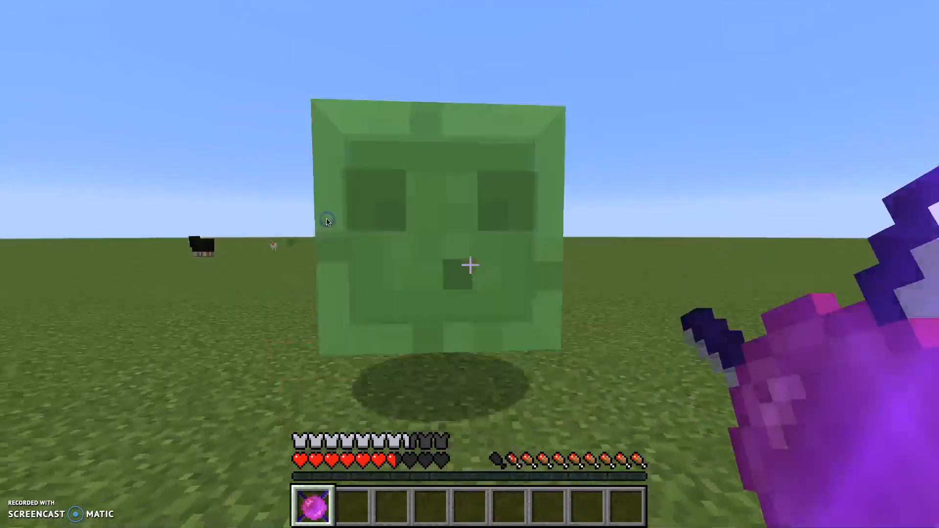
left_click(327, 221)
left_click(327, 221)
left_click(327, 222)
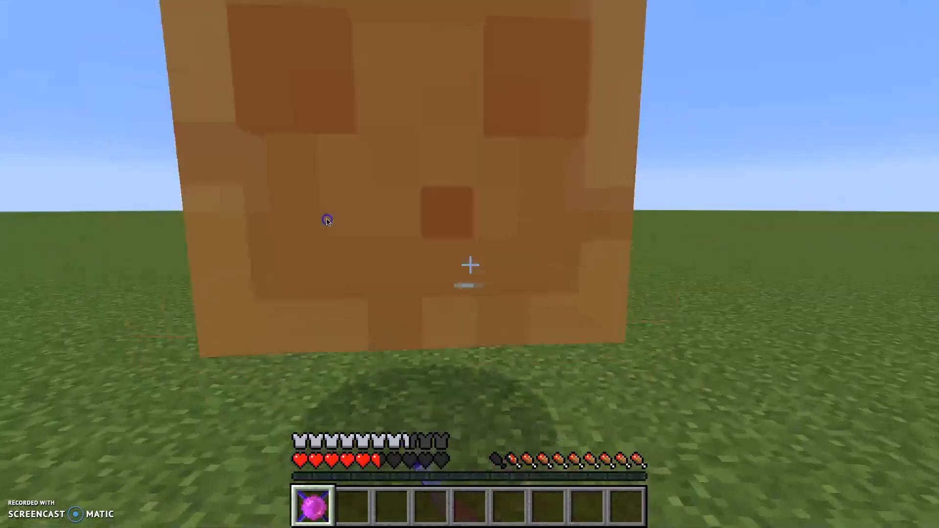
left_click(327, 221)
left_click(327, 221)
Pause the game, switch back to MCreator and show the TestMod workspace elements.
key("Escape")
key("ctrl+Left")
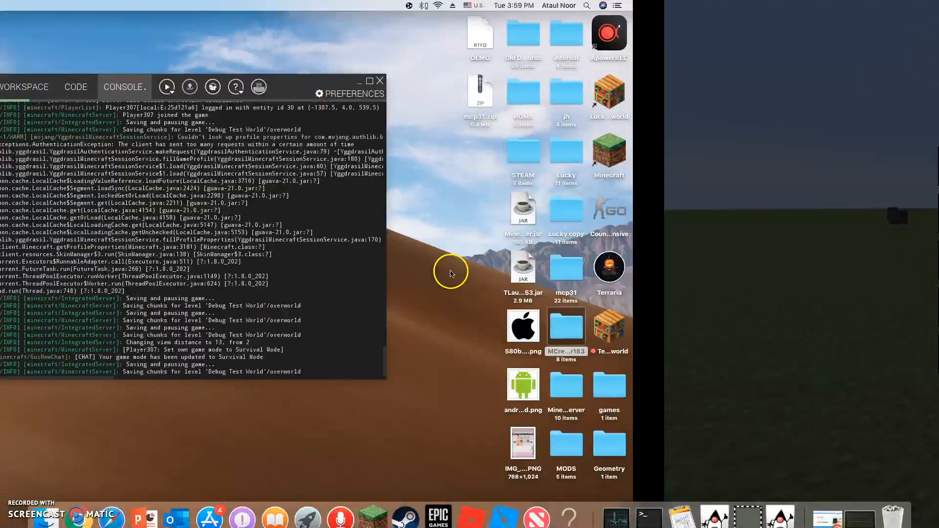
left_click(317, 89)
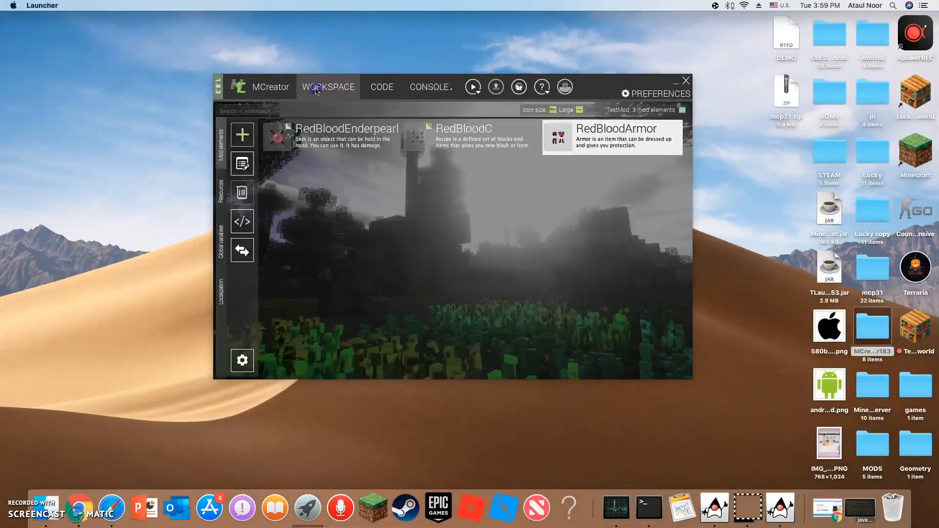